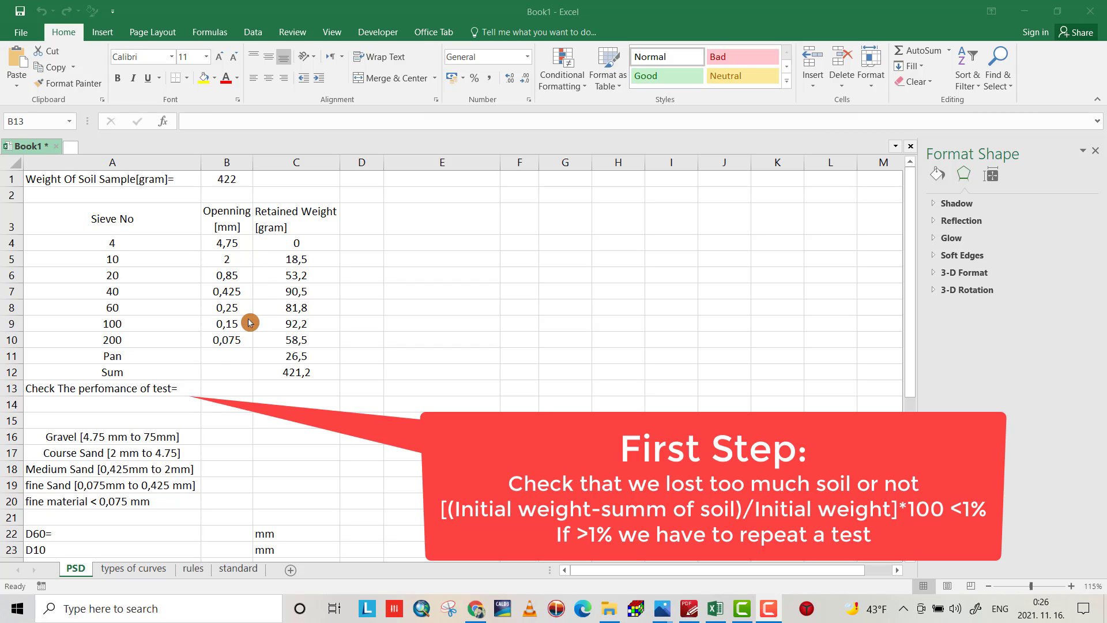
- Enter =(B1-C12)/B1*100 in B13 to get the percent sample loss, 0,18957346
click(225, 384)
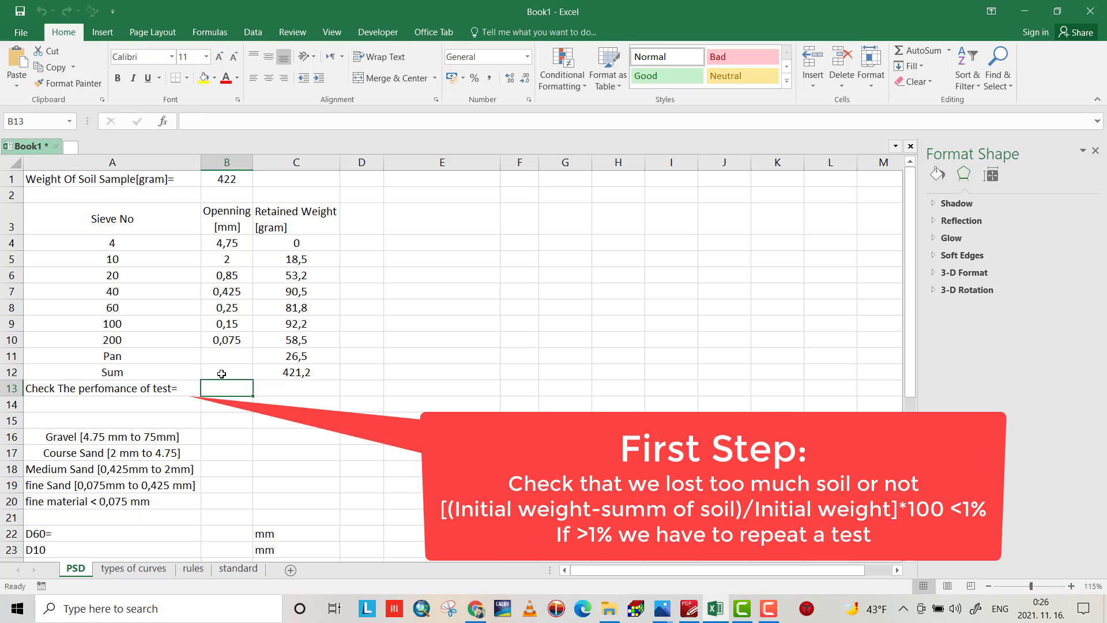
text(=)
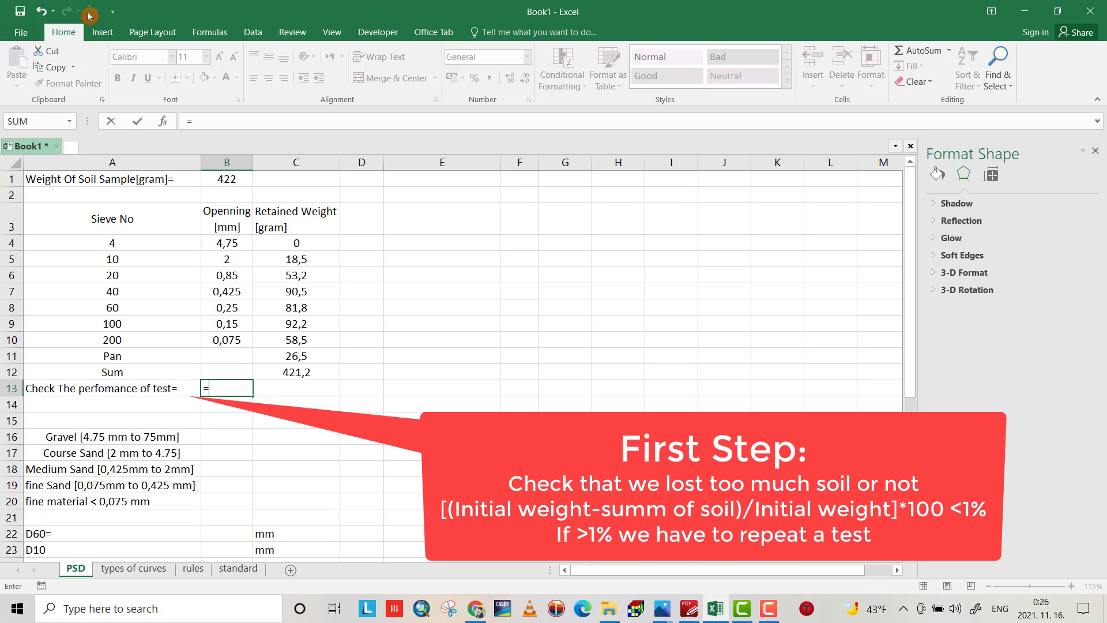
text(()
click(230, 181)
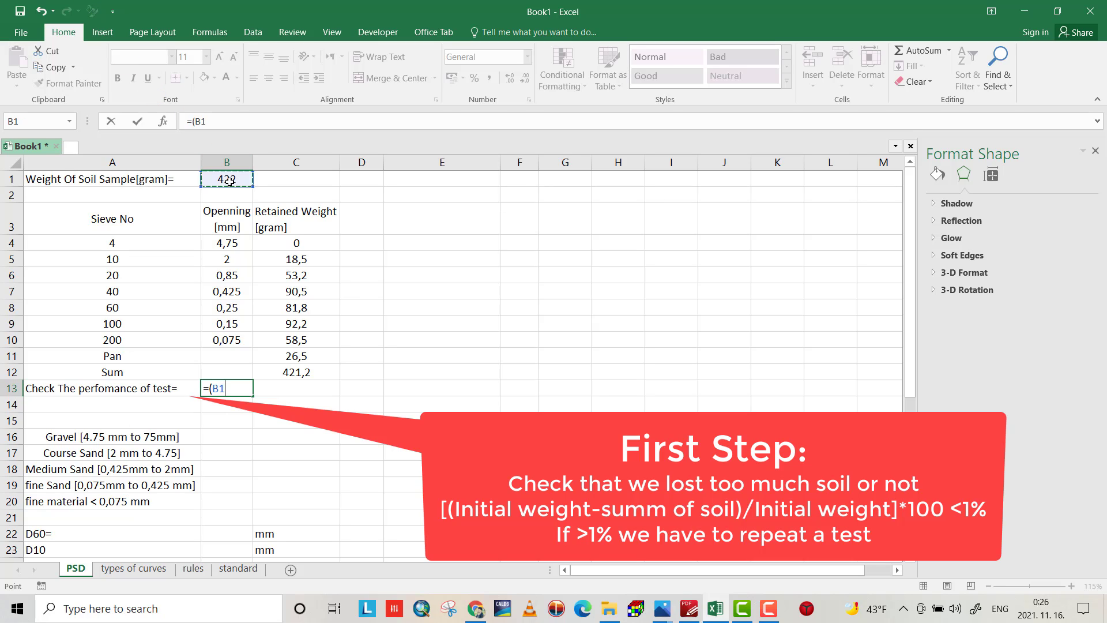
text(-)
click(306, 372)
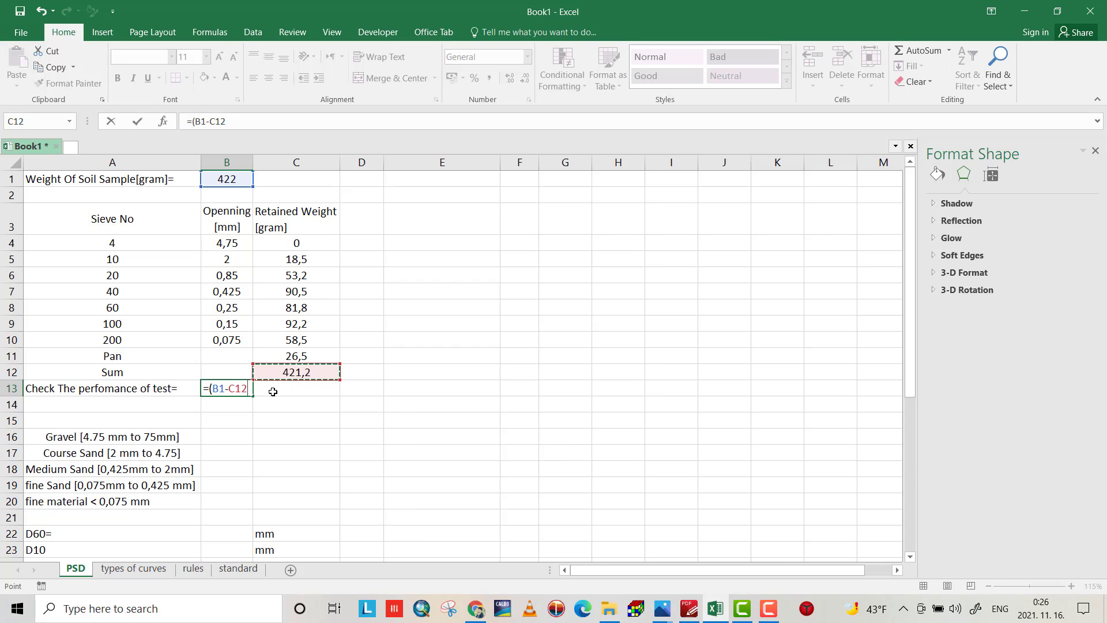
text()/)
click(235, 180)
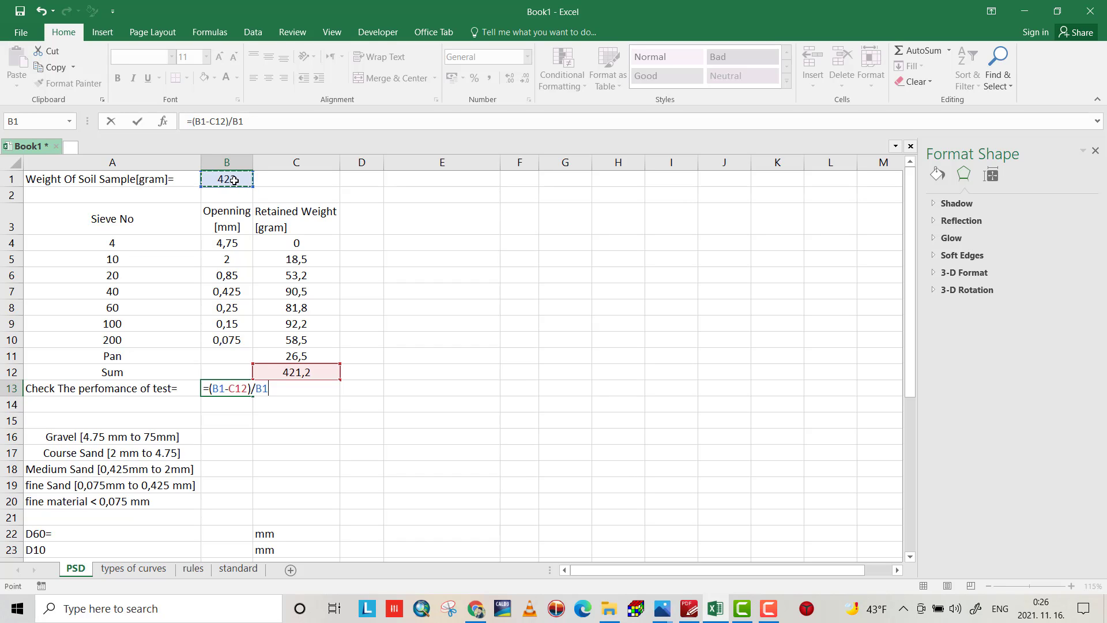
text(8100)
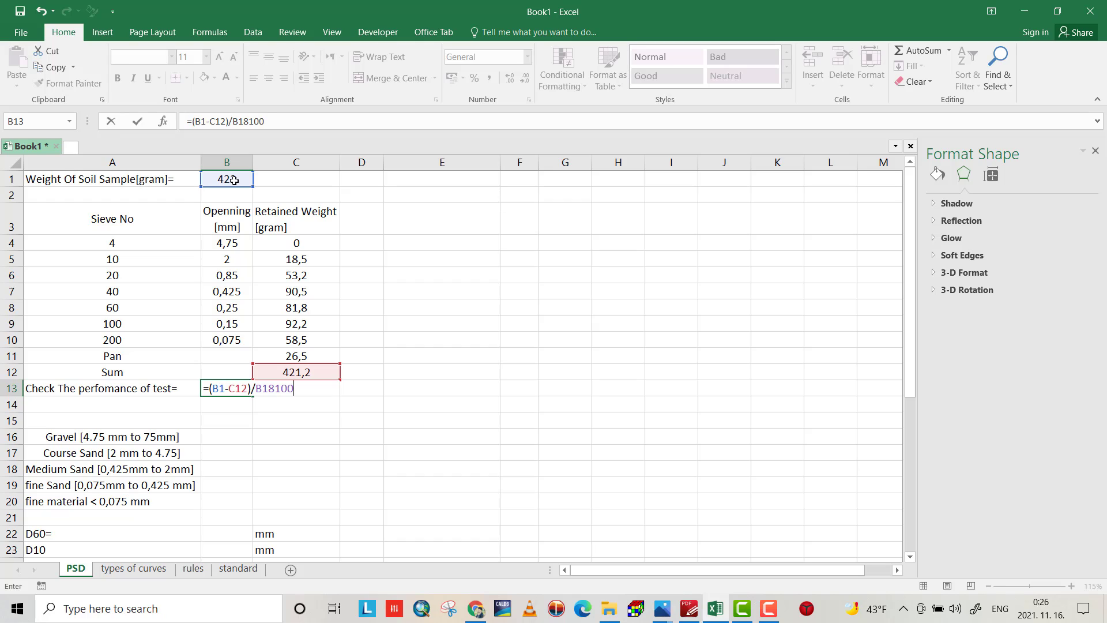
key(BackSpace)
key(BackSpace)
key(BackSpace)
key(BackSpace)
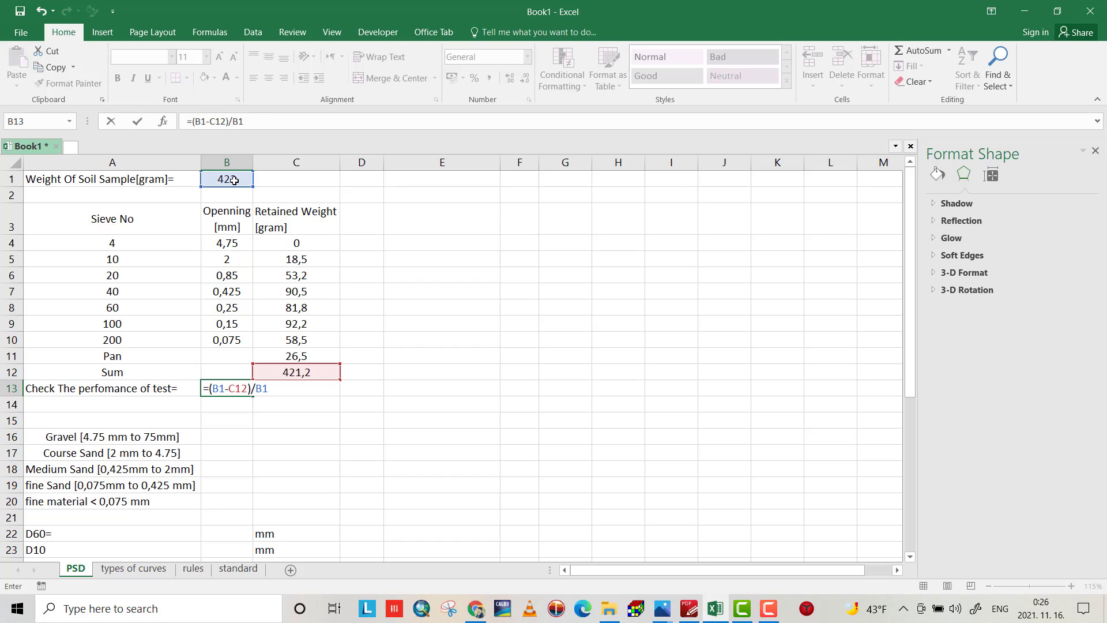
text(*100)
click(586, 353)
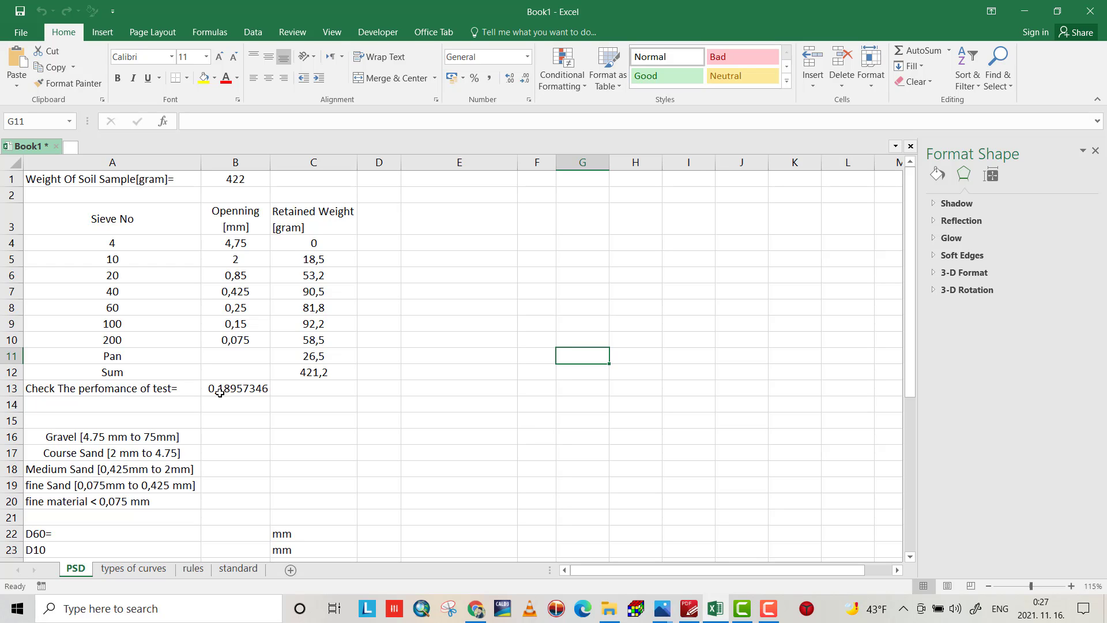
- Add the heading '%retained' in cell D3
click(372, 223)
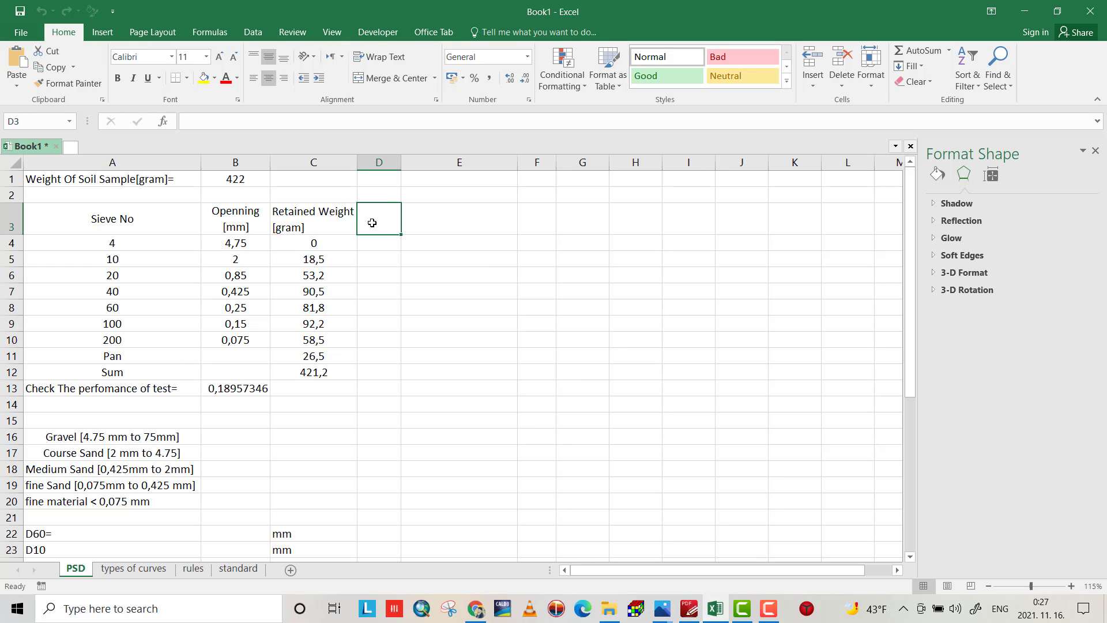
text(%)
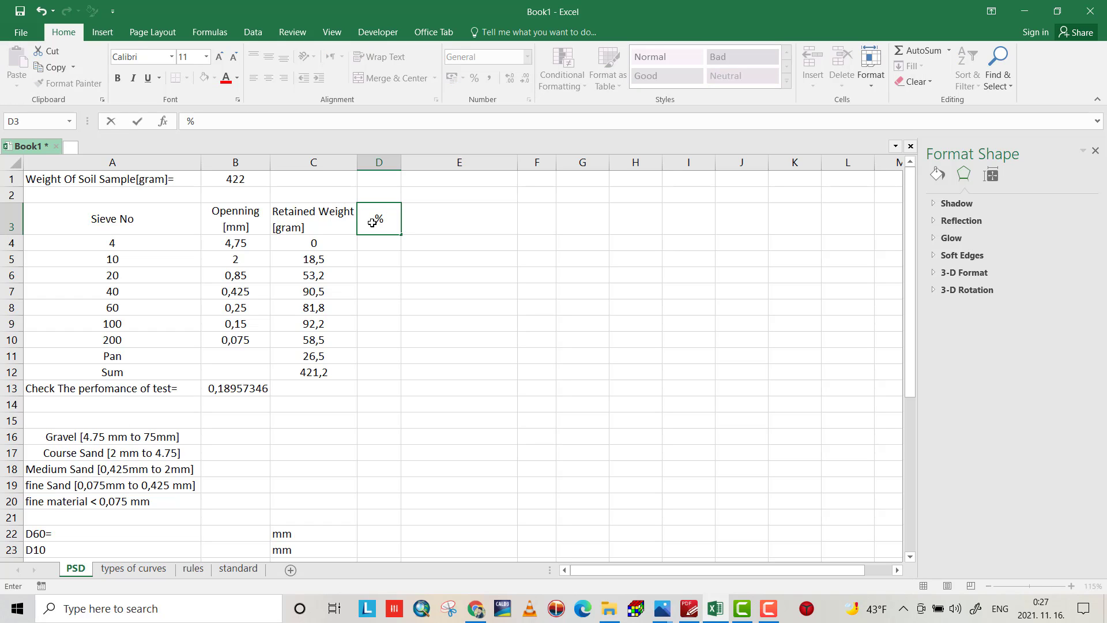
text(retai)
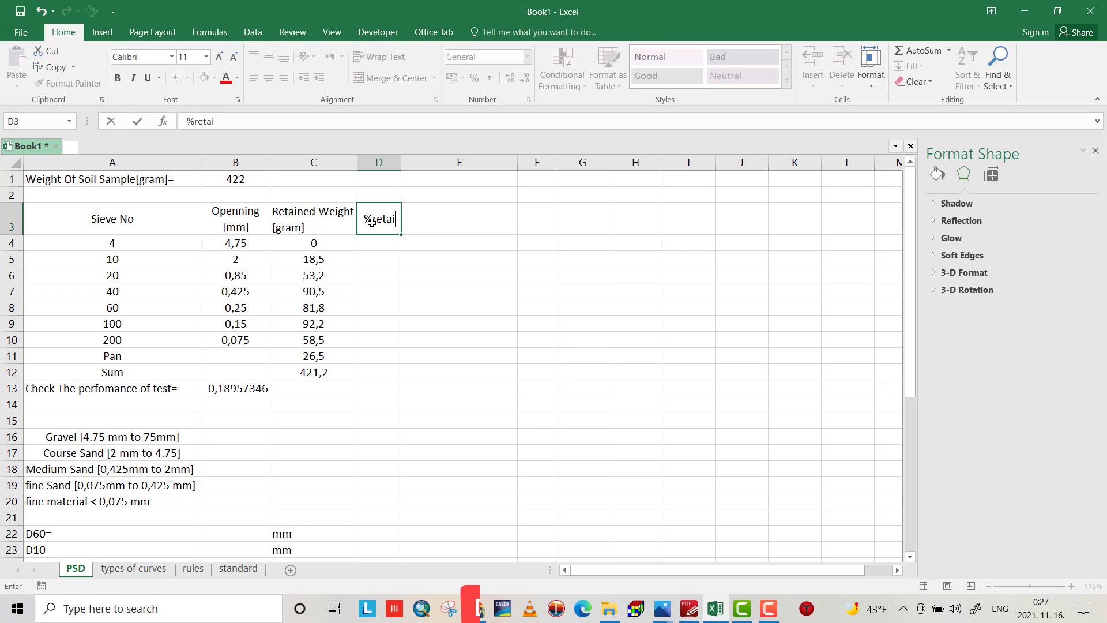
text(ned)
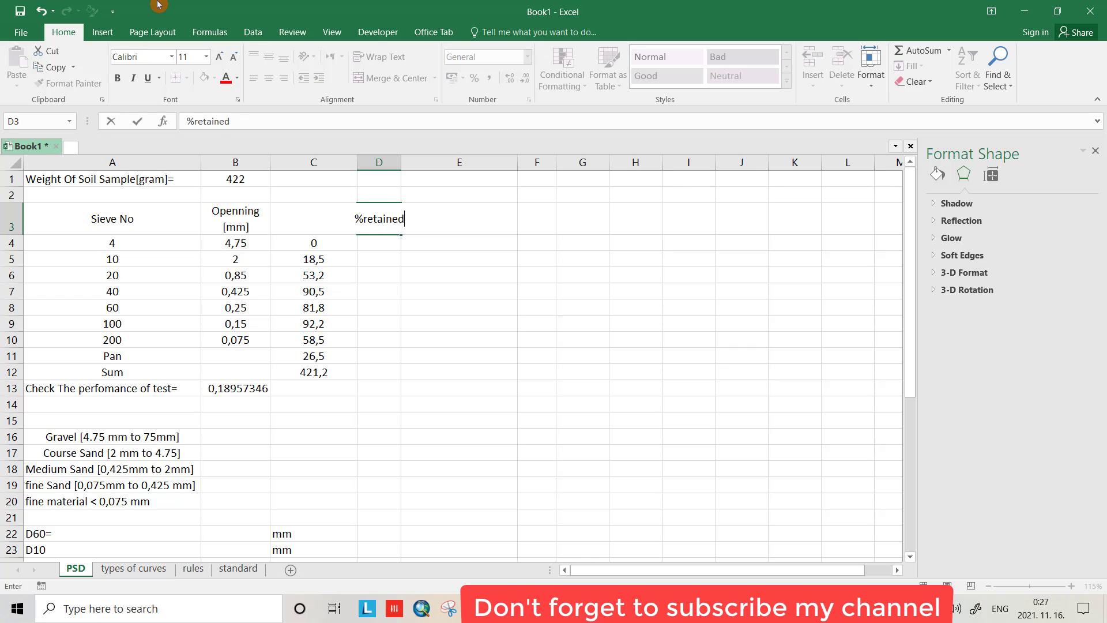
click(389, 250)
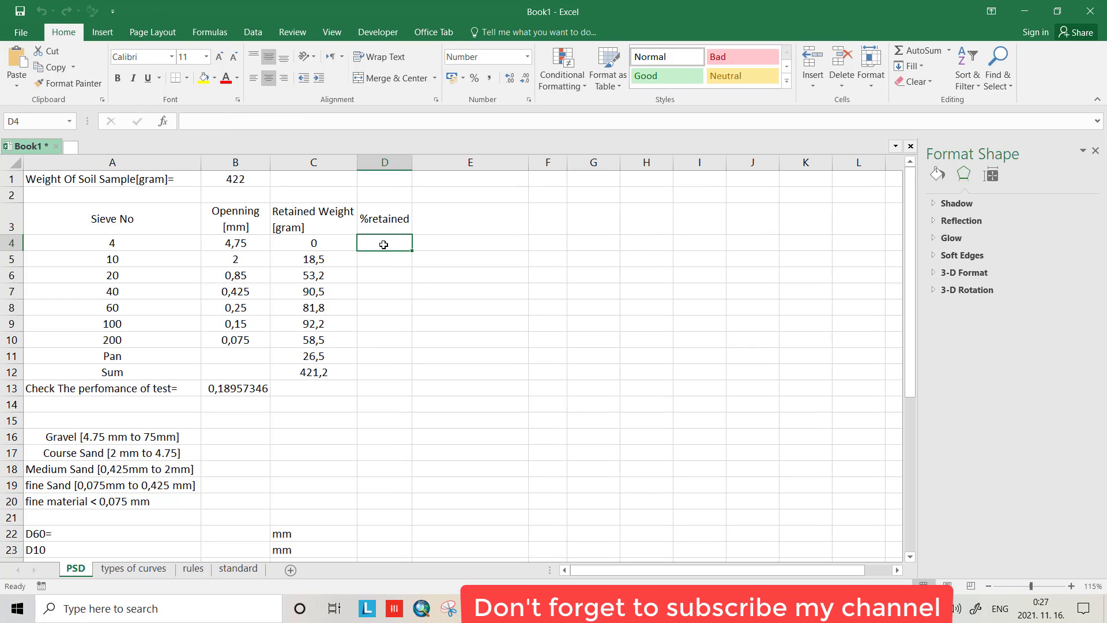
- Enter =C4/$C$12 in D4, dividing sieve 4's retained weight by the fixed total
text(=)
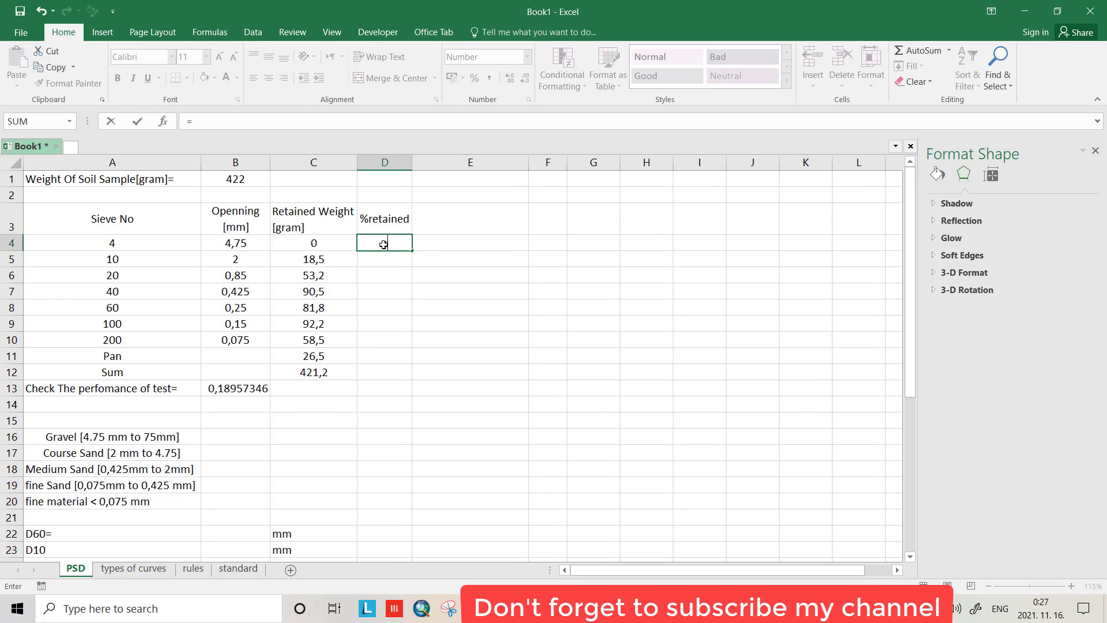
click(323, 244)
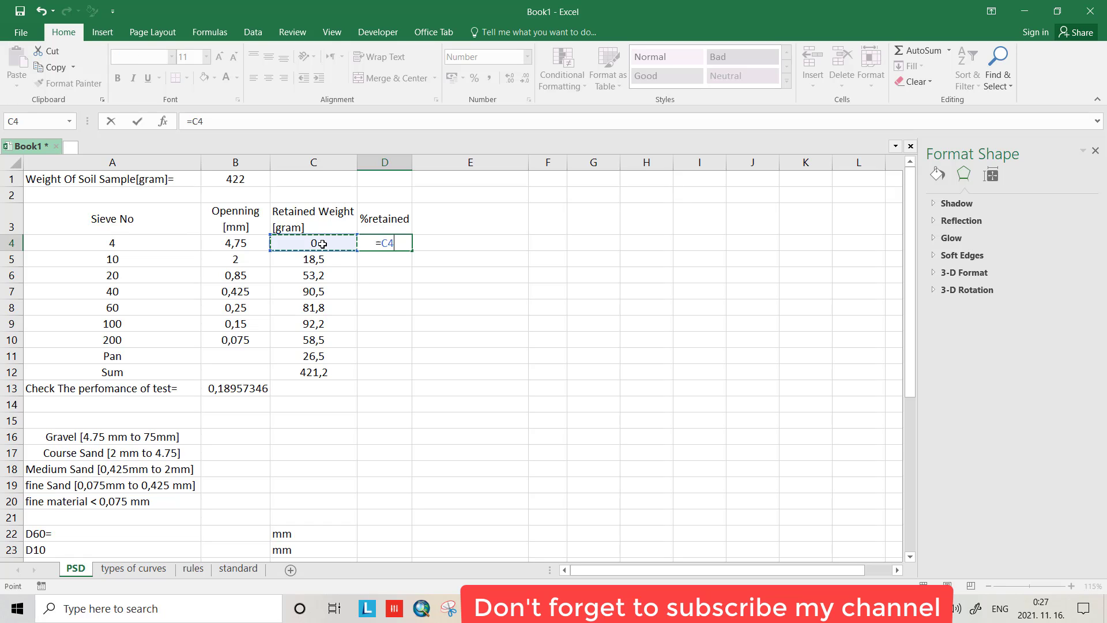
text(/)
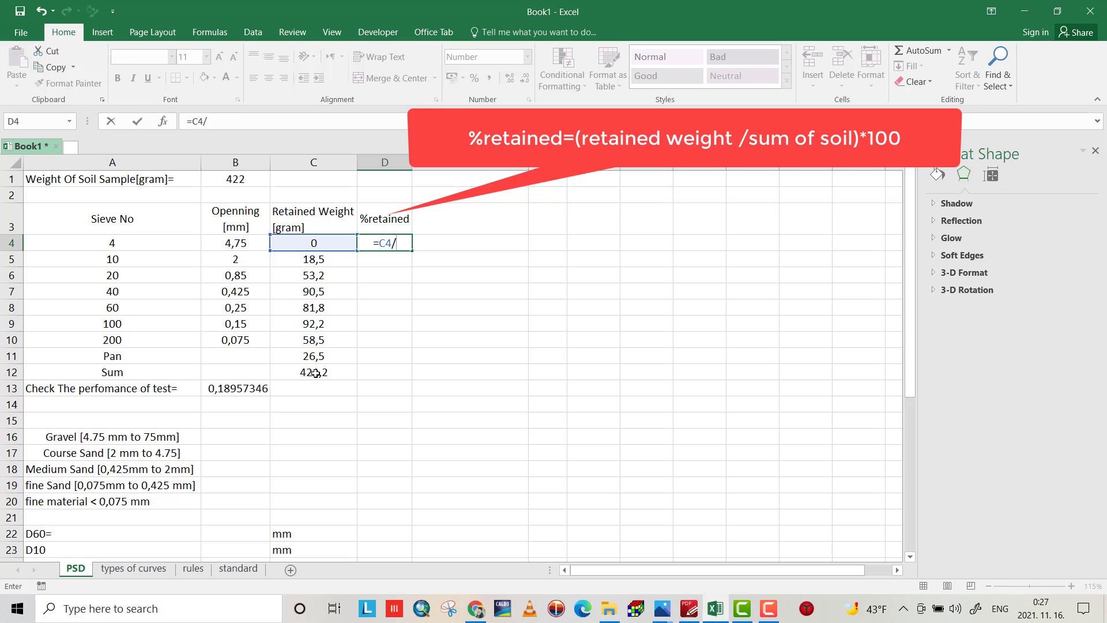
click(316, 373)
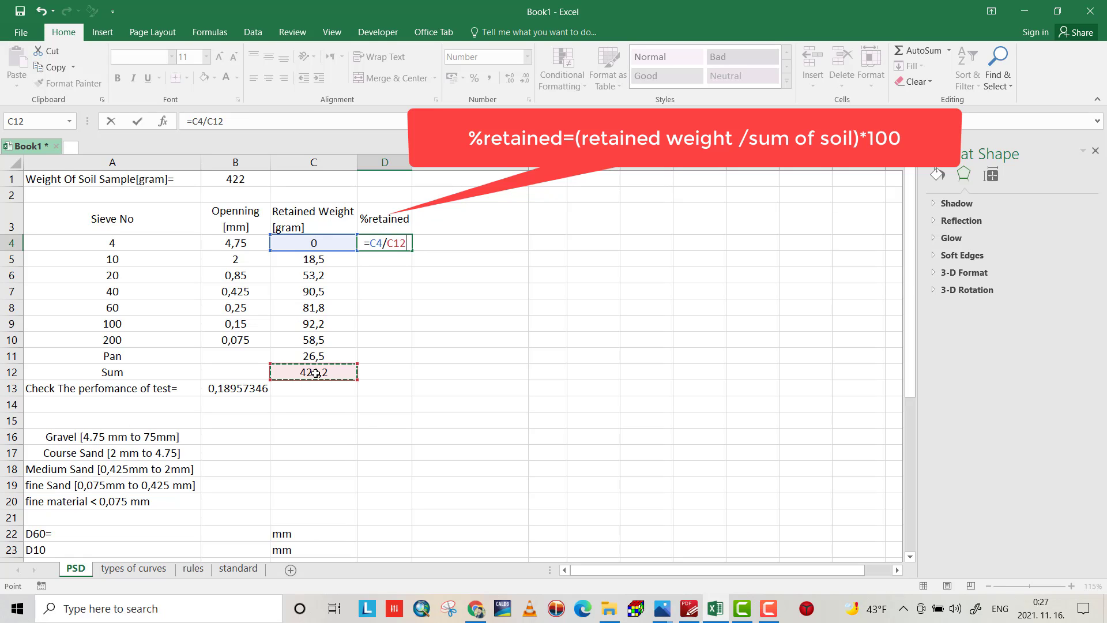
click(394, 244)
text($C)
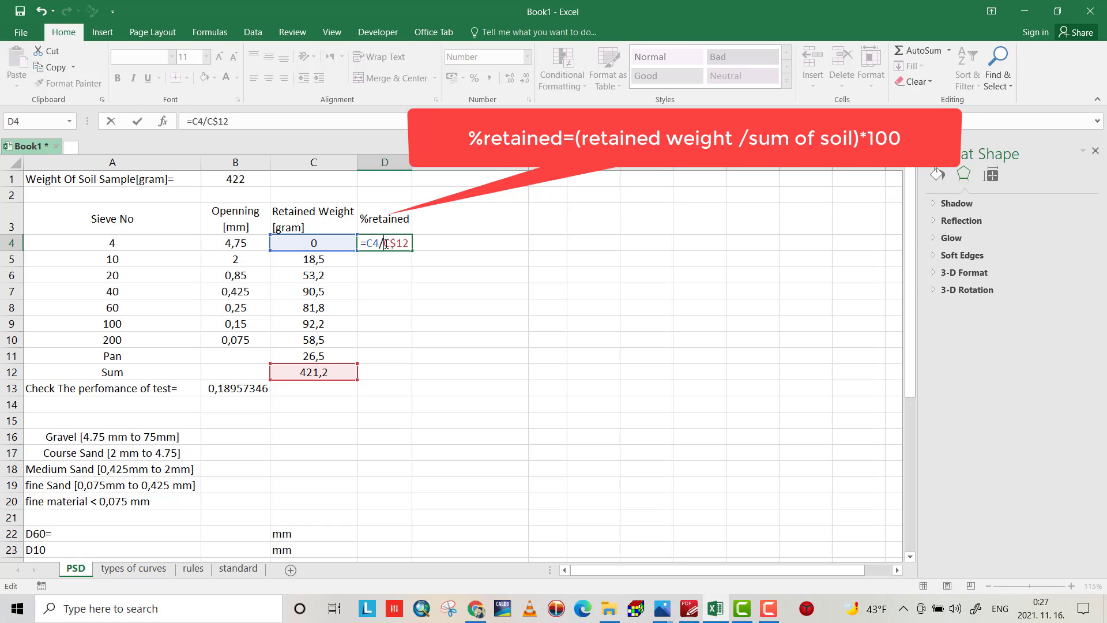
text($)
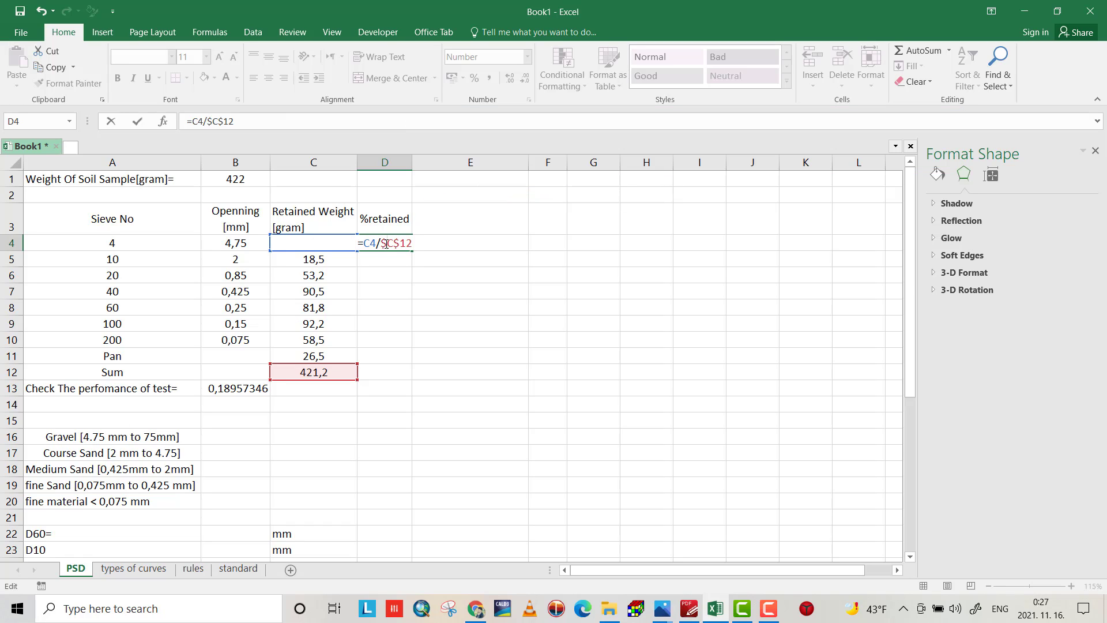
key(Return)
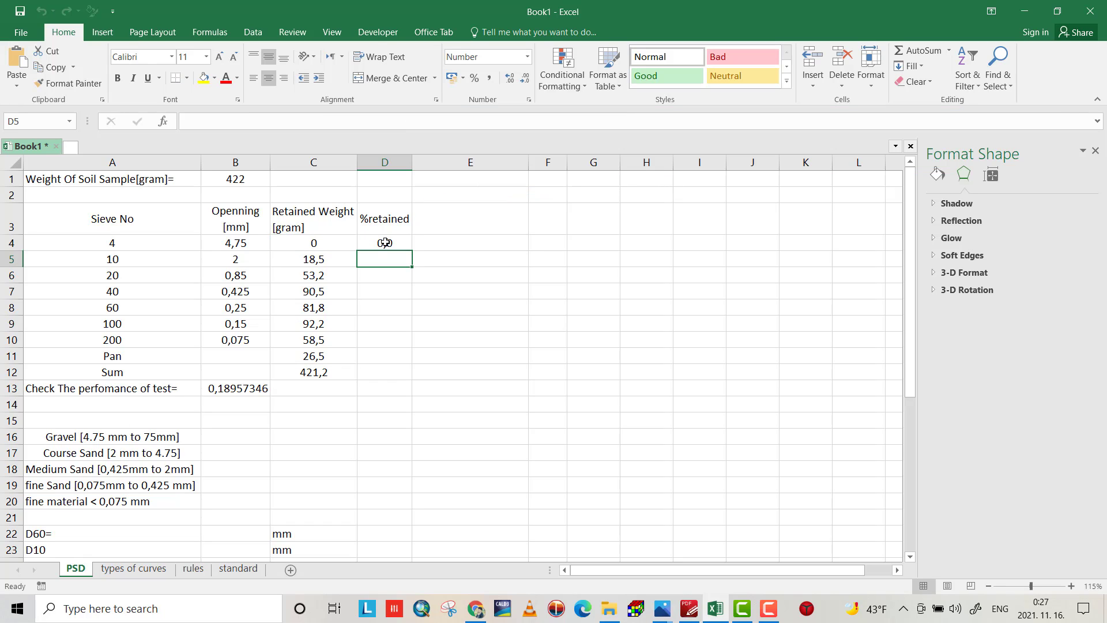
- Change D4 to =C4/$C$12*100 and fill it down the %retained column to D12
click(385, 243)
drag(411, 249, 389, 358)
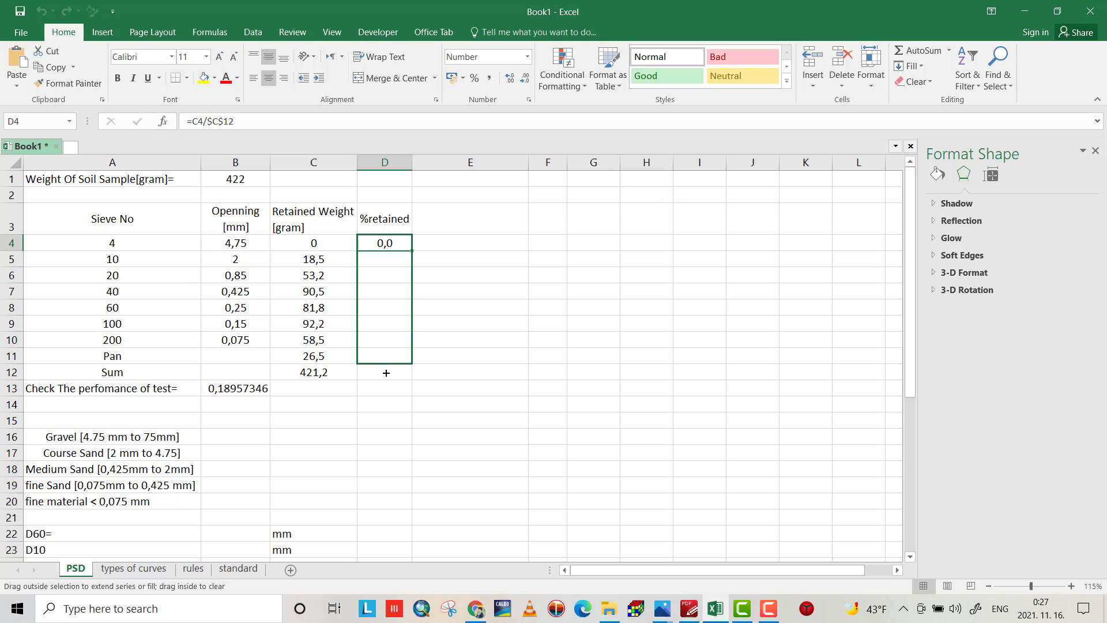
drag(386, 372, 386, 375)
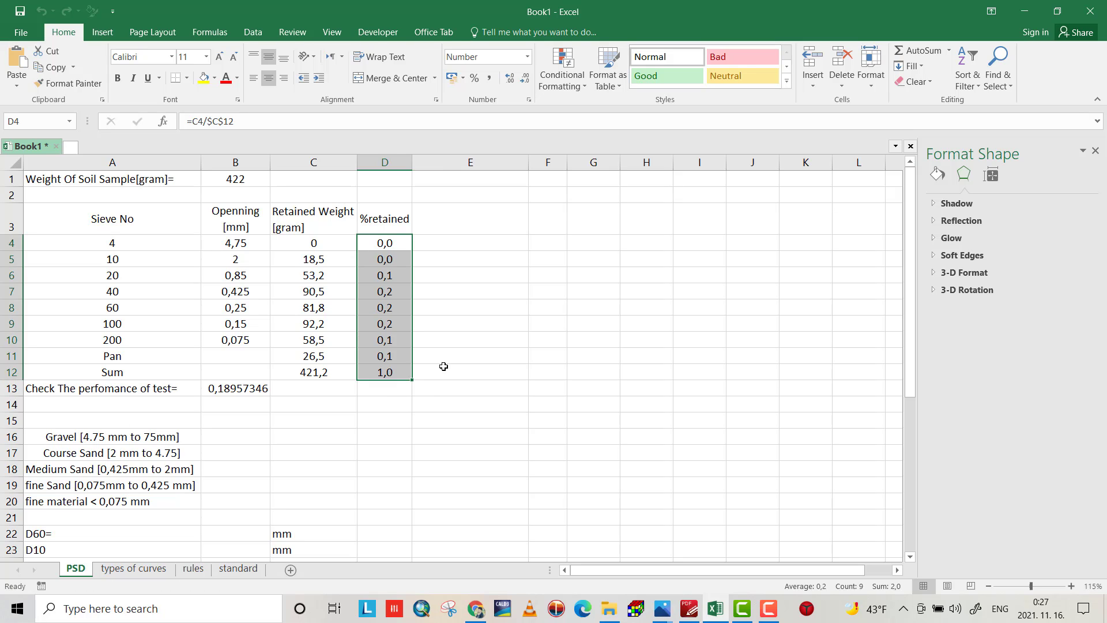
click(398, 244)
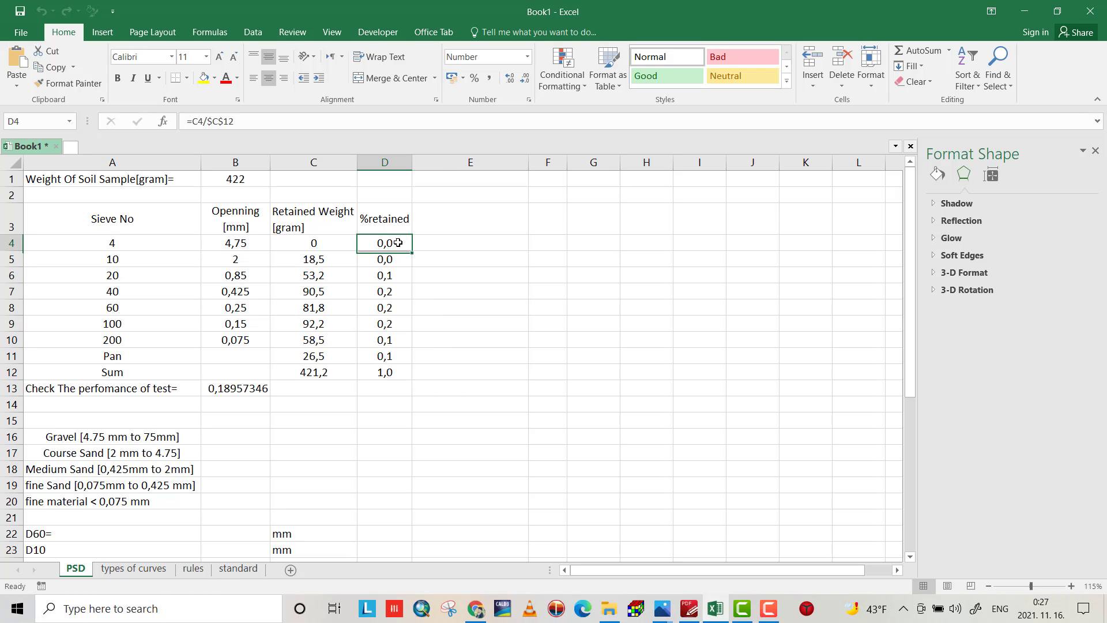
click(255, 124)
text(*1)
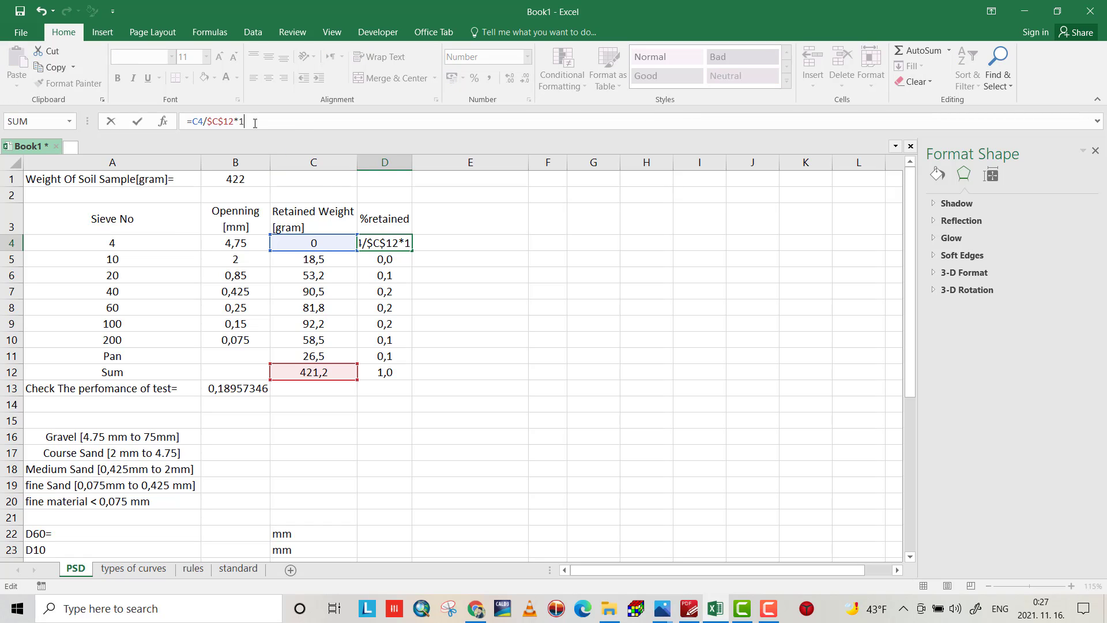
text(00)
key(Return)
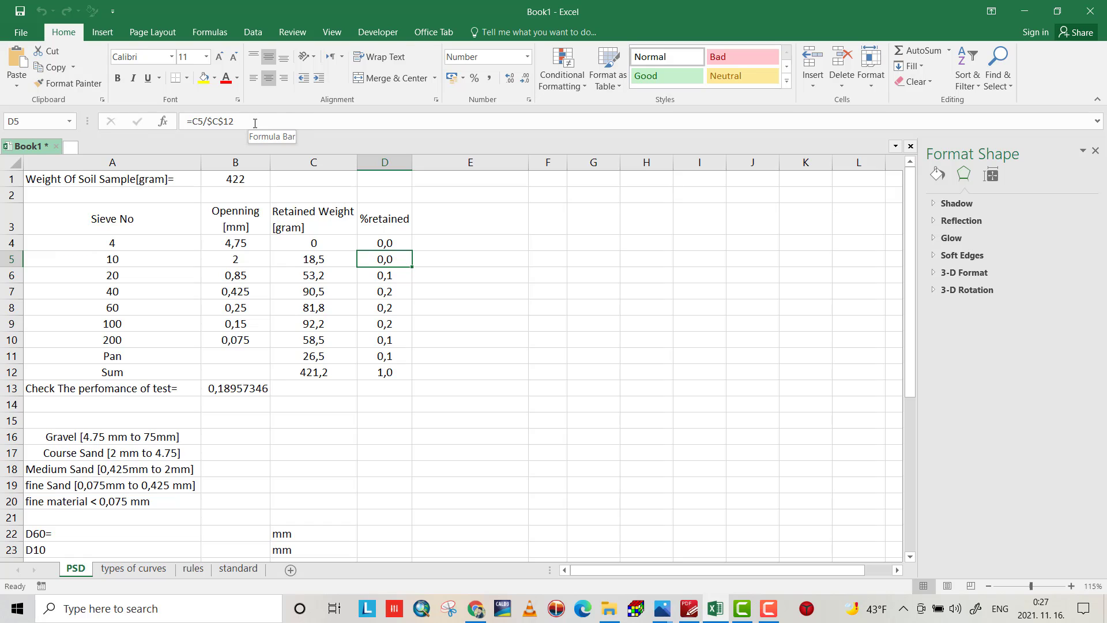
click(381, 244)
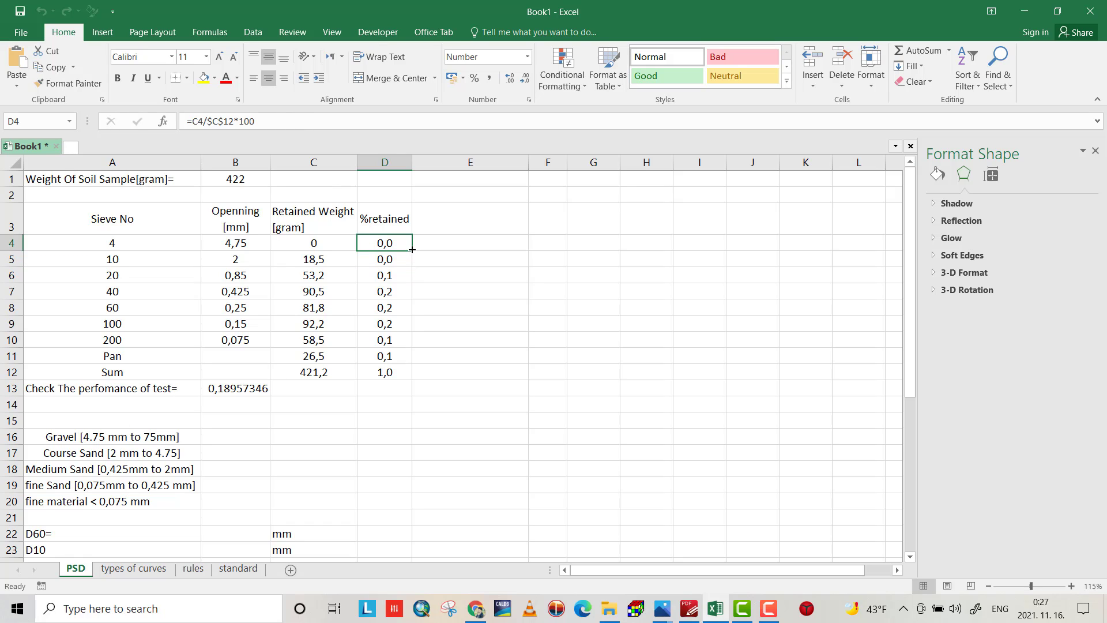
drag(412, 250, 413, 379)
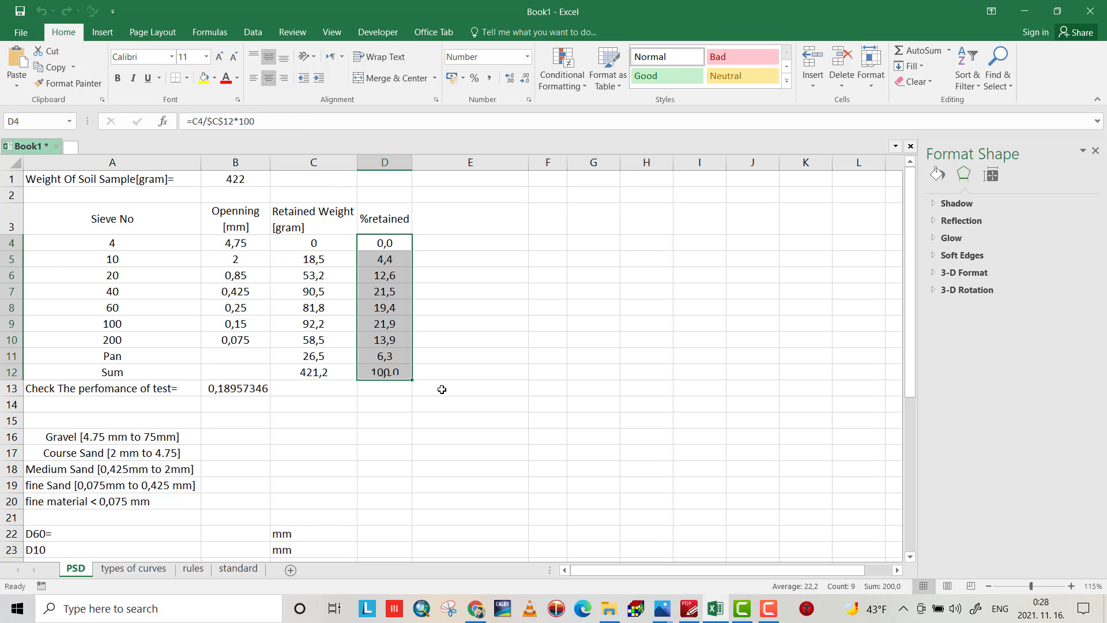
- Clear the Sum row's %retained cell D12
click(389, 372)
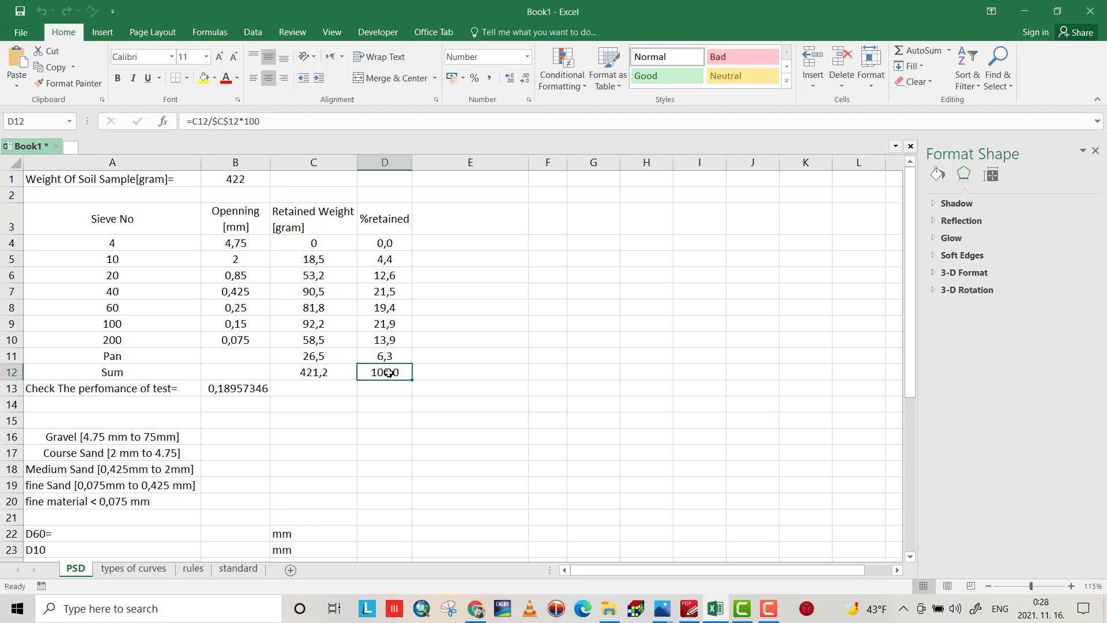
key(BackSpace)
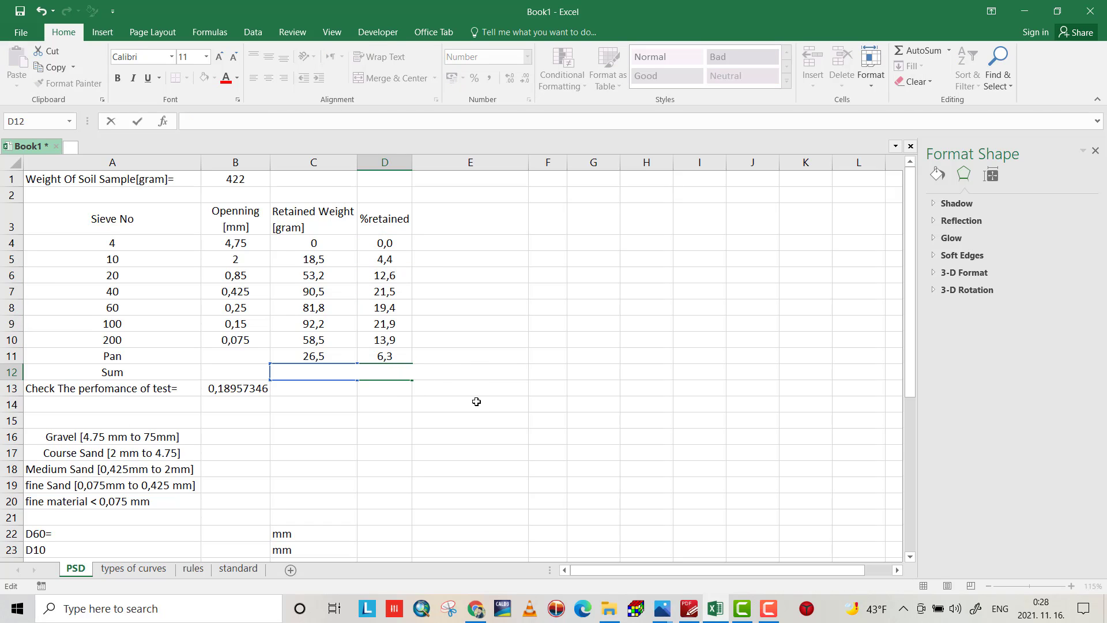
click(477, 401)
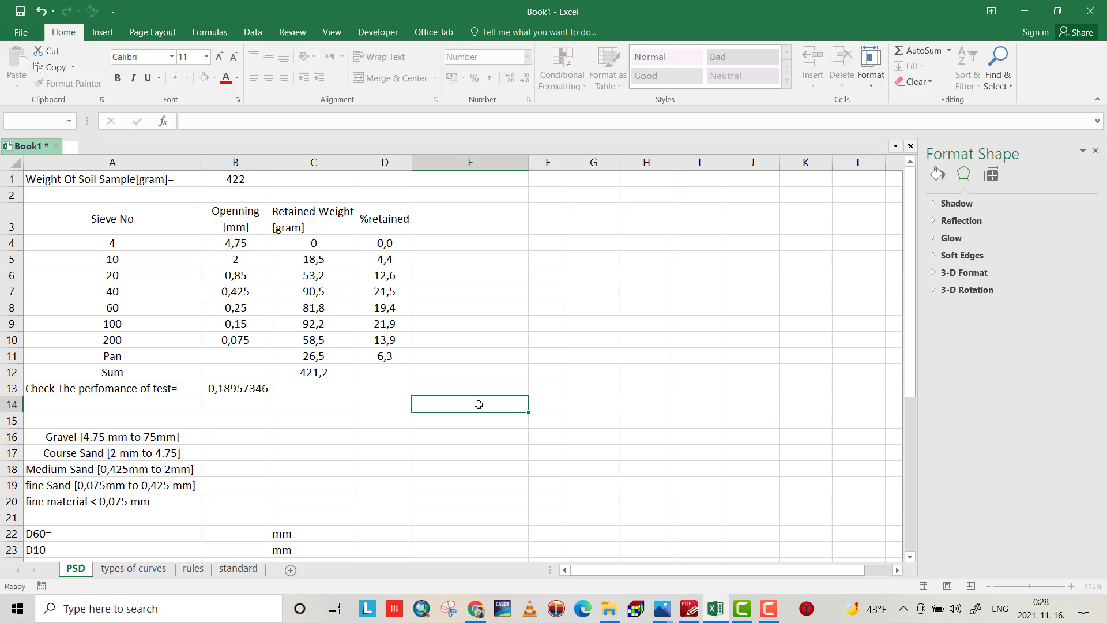
- Head E3 'Cumulative retained%' and set E4 to =D4
click(453, 223)
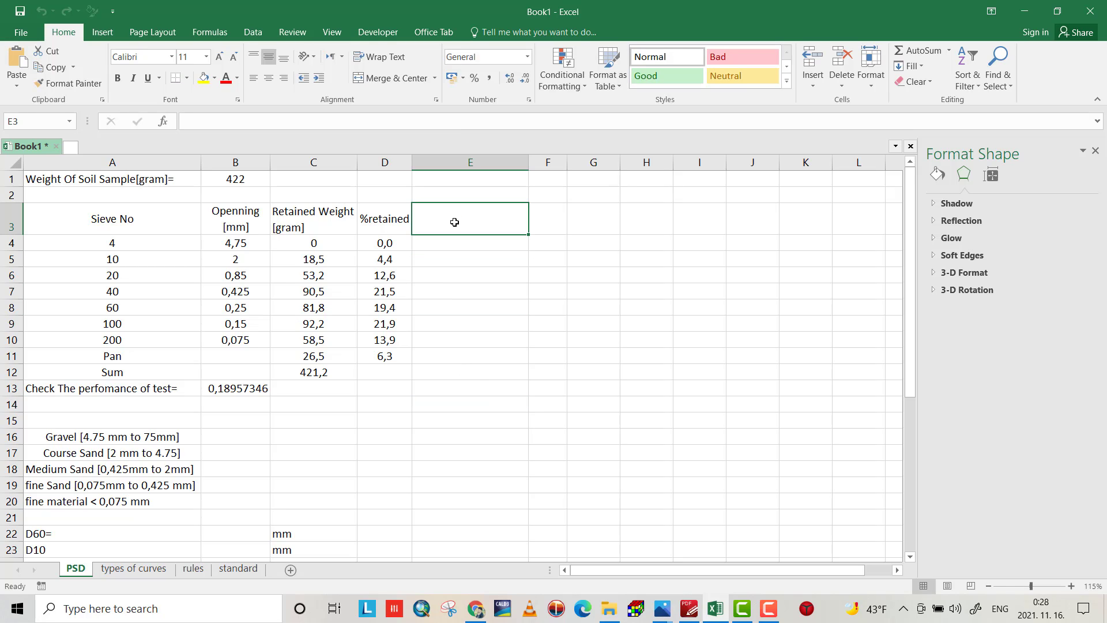
text(Cumulative)
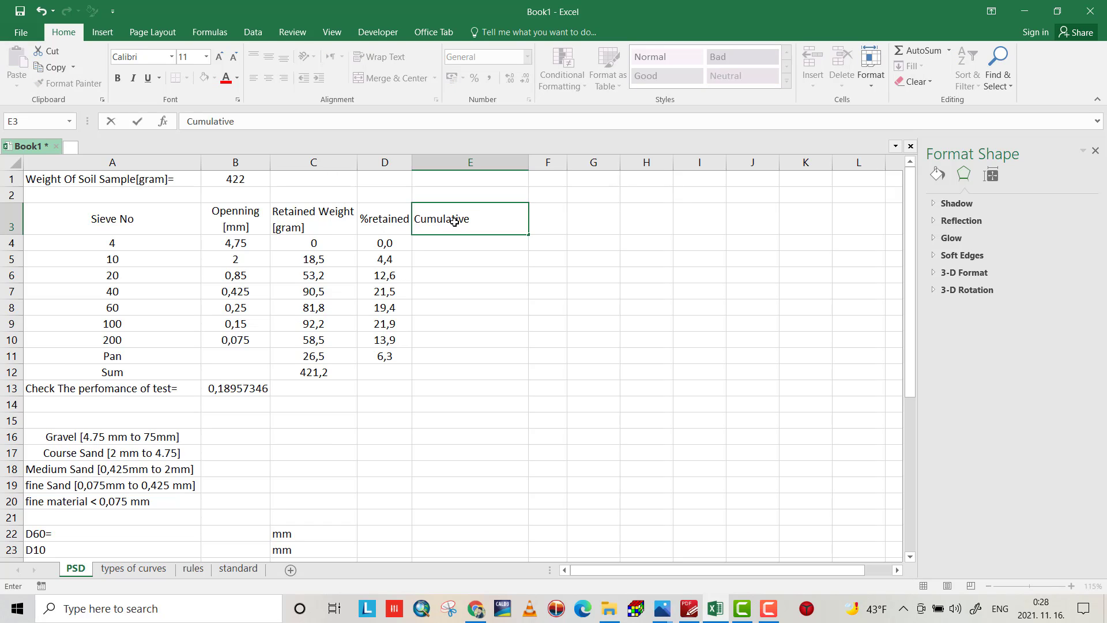
text( retained%)
key(Return)
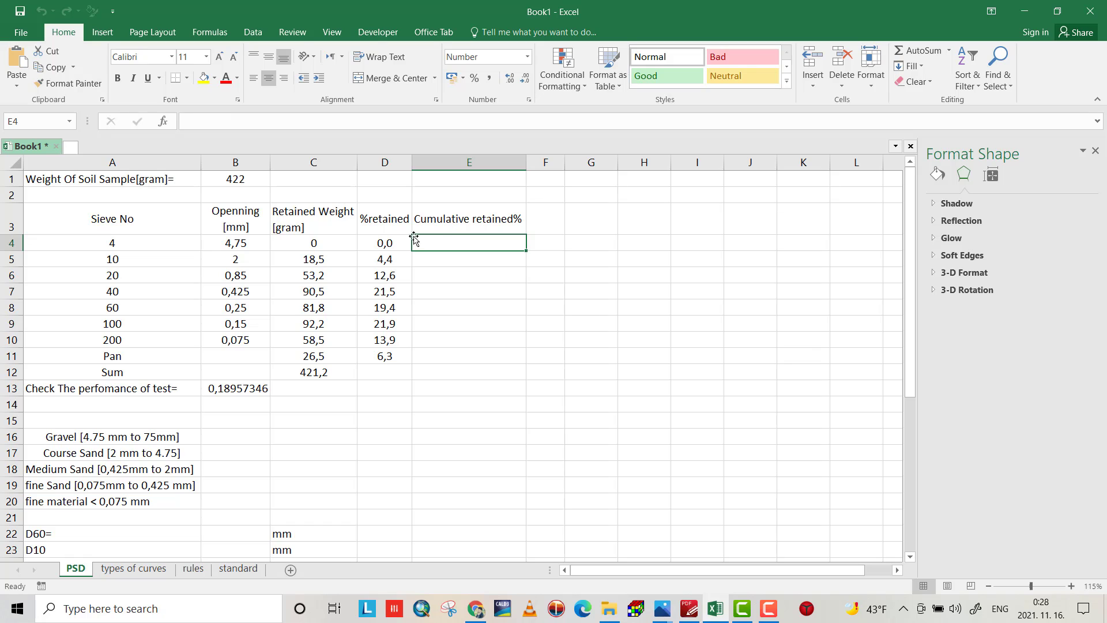
text(=)
click(385, 243)
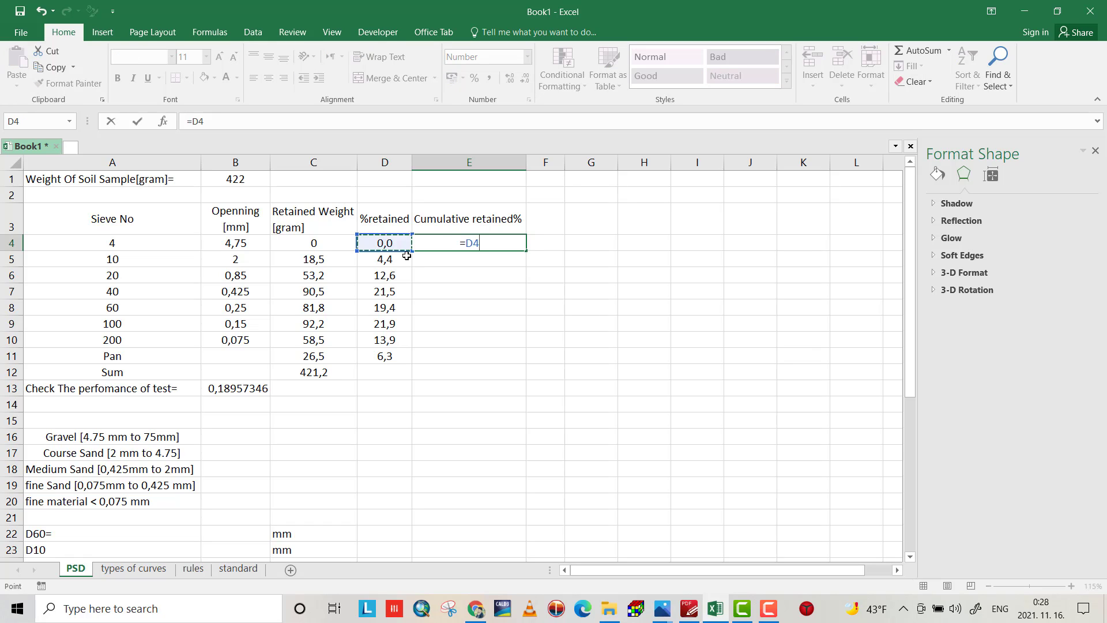
key(Return)
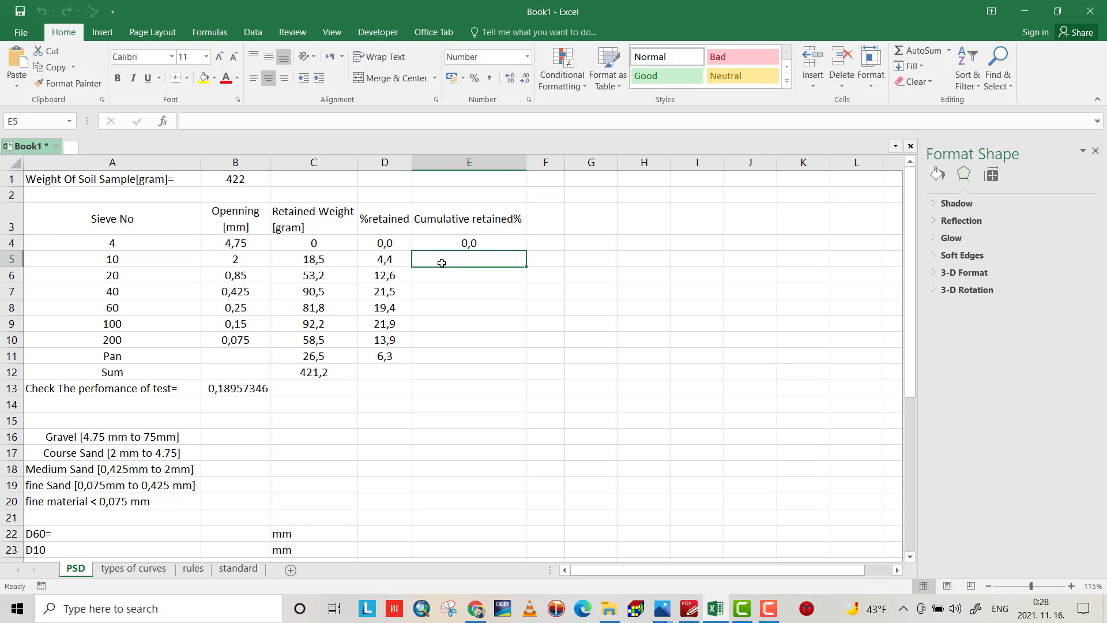
- Enter =D5+E4 in E5 and fill the running total down to E11, reaching 100,0
text(=)
click(385, 259)
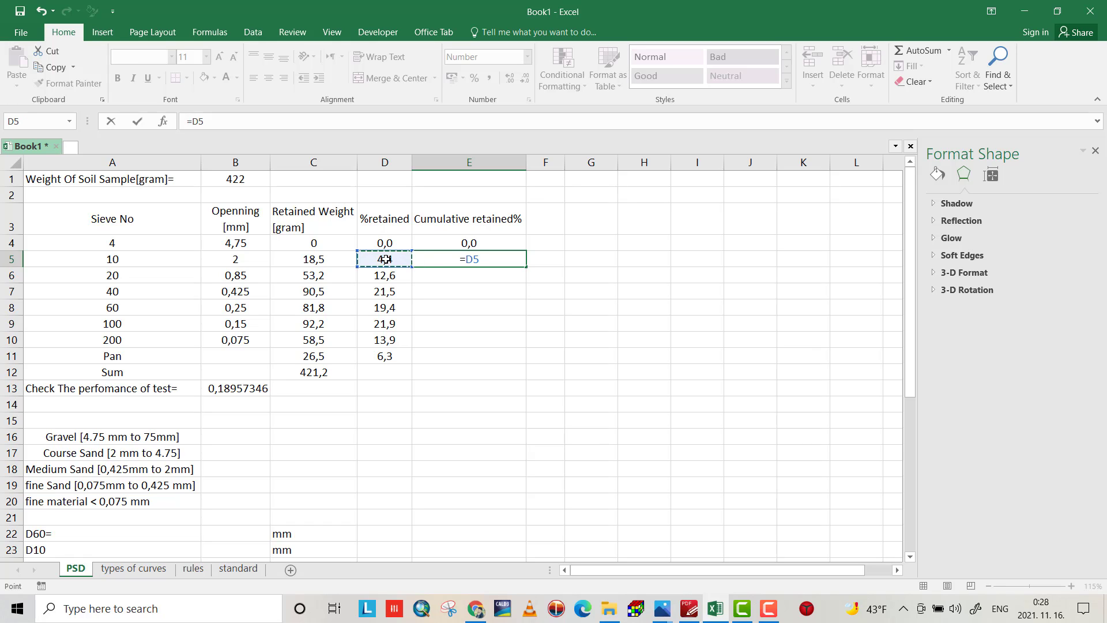
text(+)
click(445, 244)
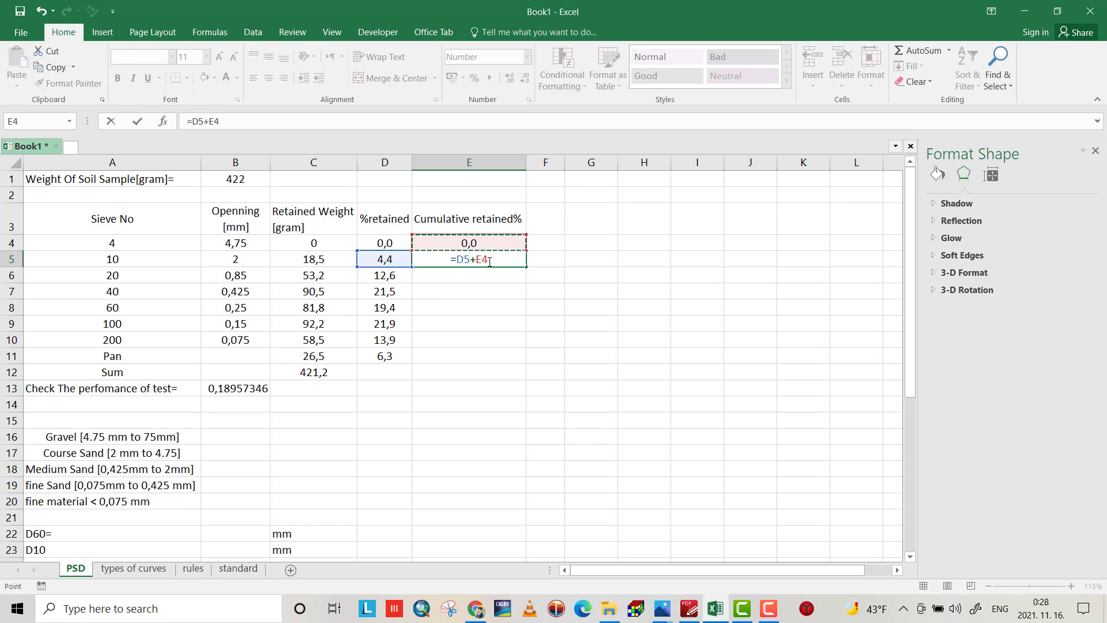
key(Return)
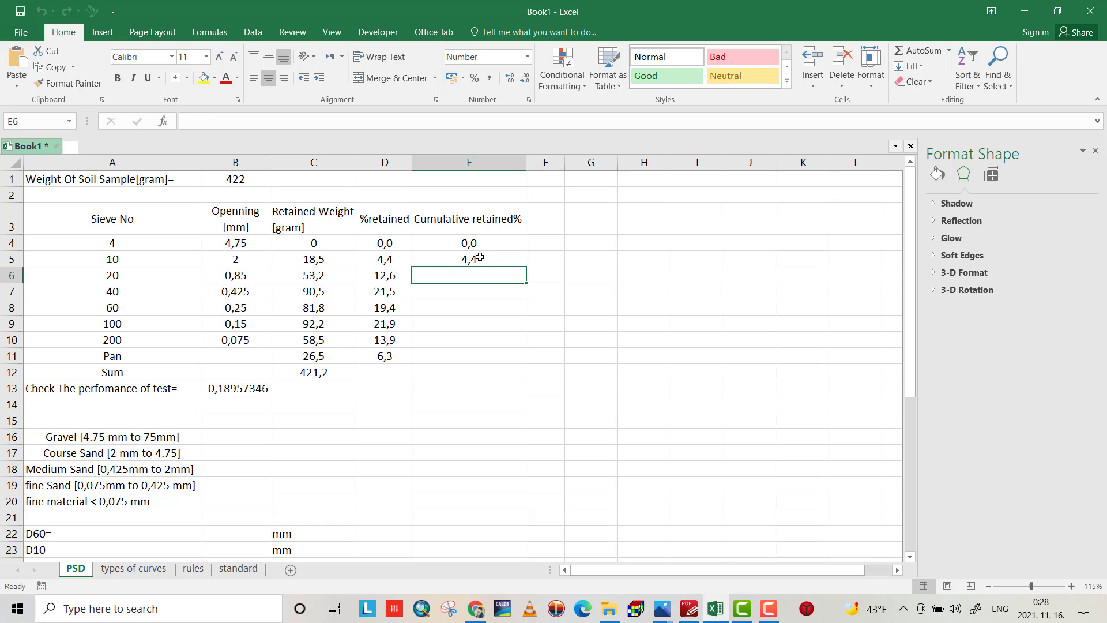
click(479, 259)
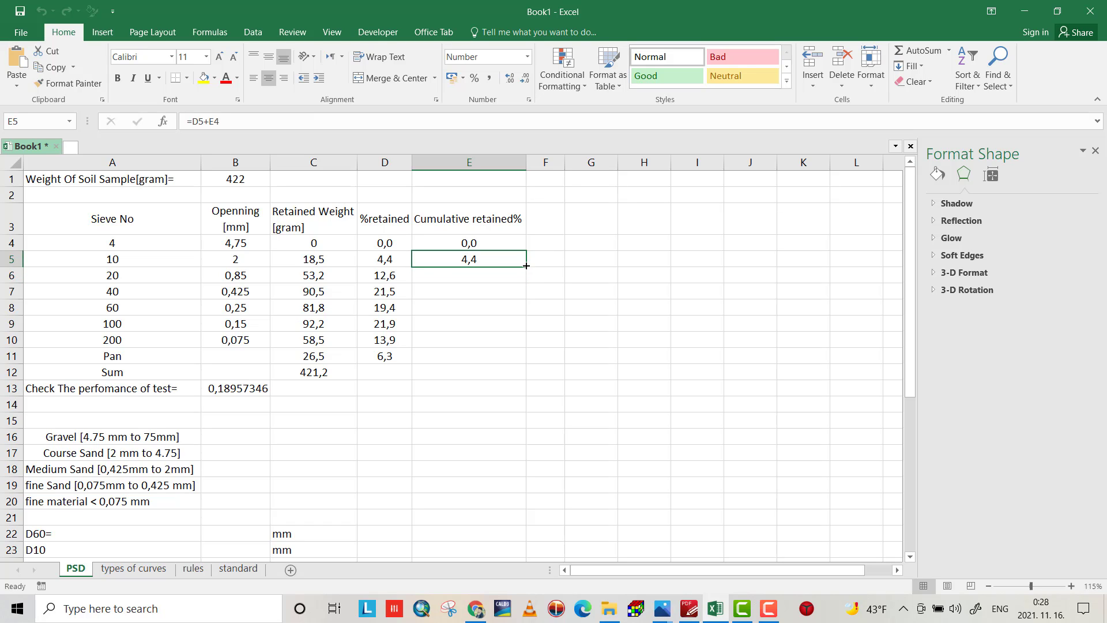
drag(526, 265, 514, 359)
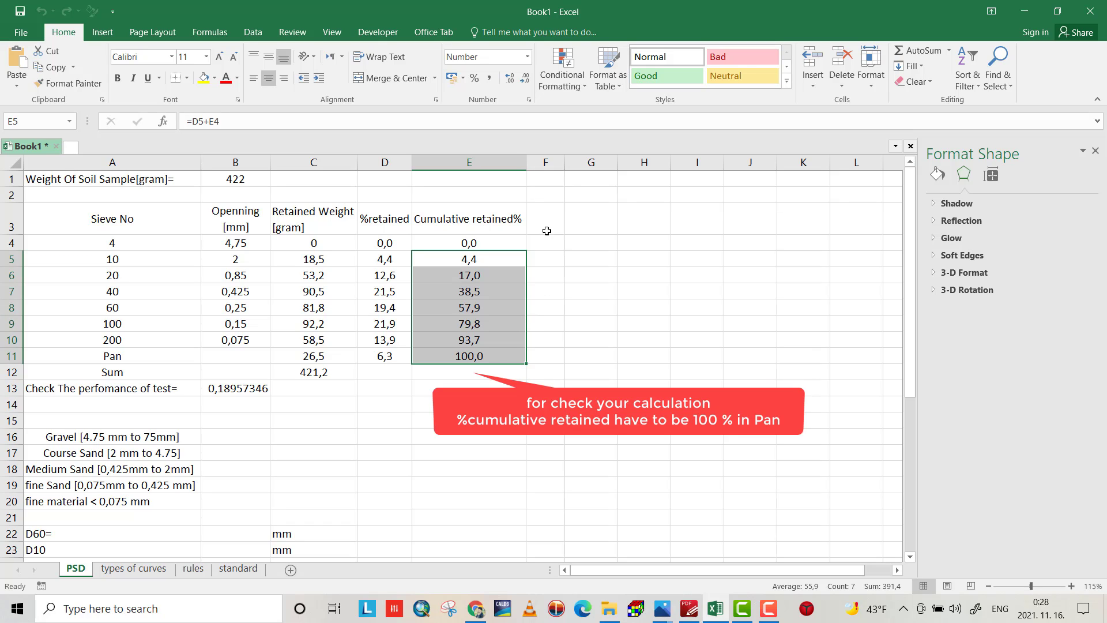
click(546, 226)
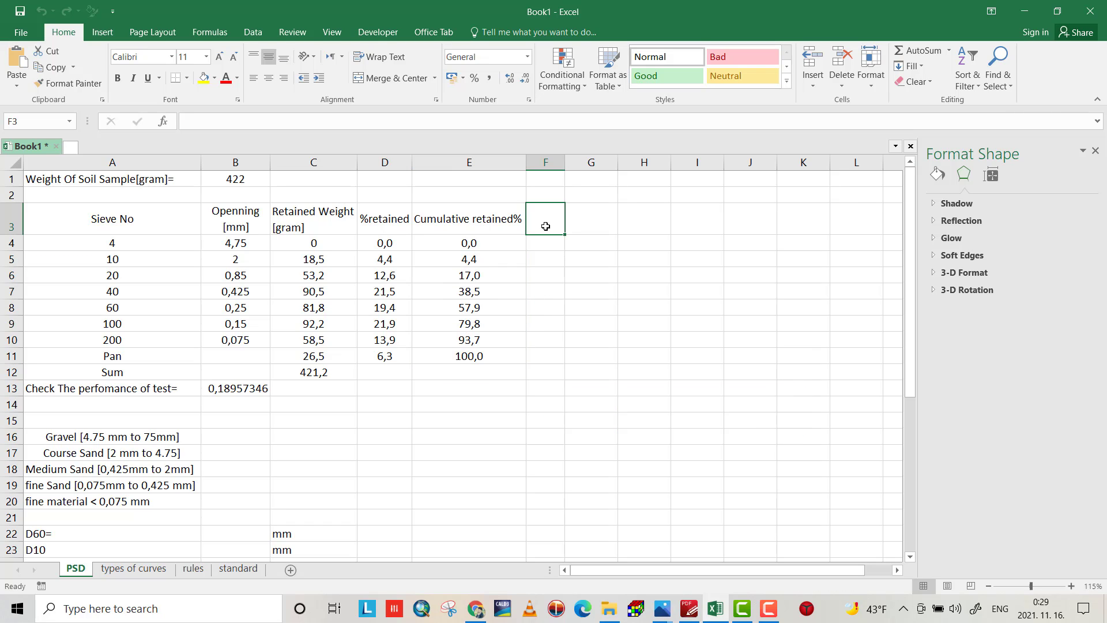
- Head F3 '% Finer' and fill F4:F11 with =100-E4, falling from 100,0 to 0,0
text(% Finer)
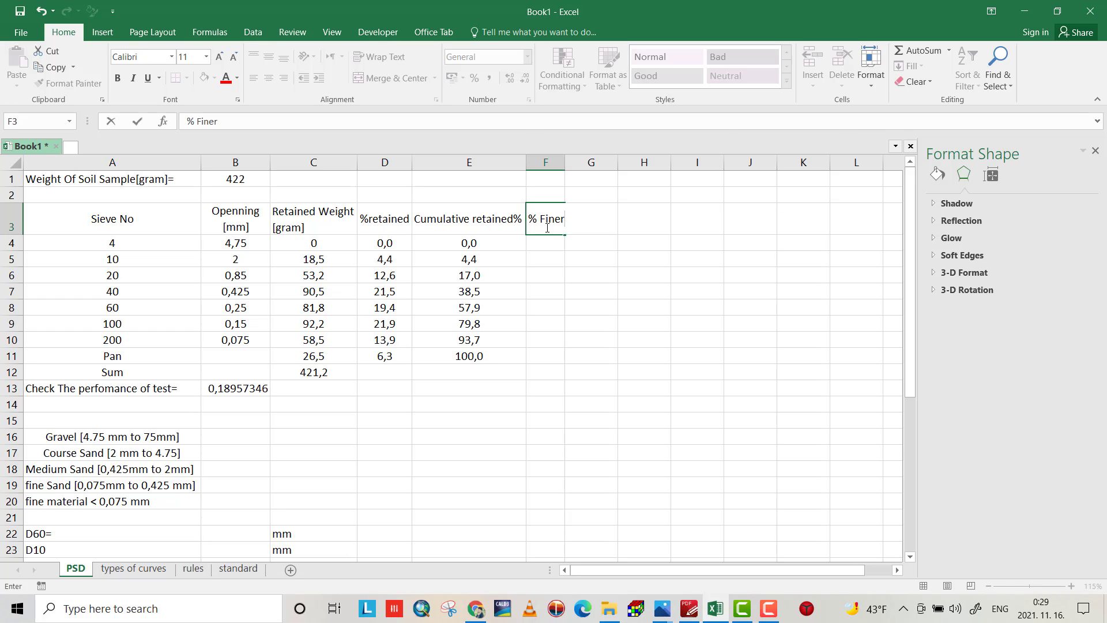
key(Return)
text(=10)
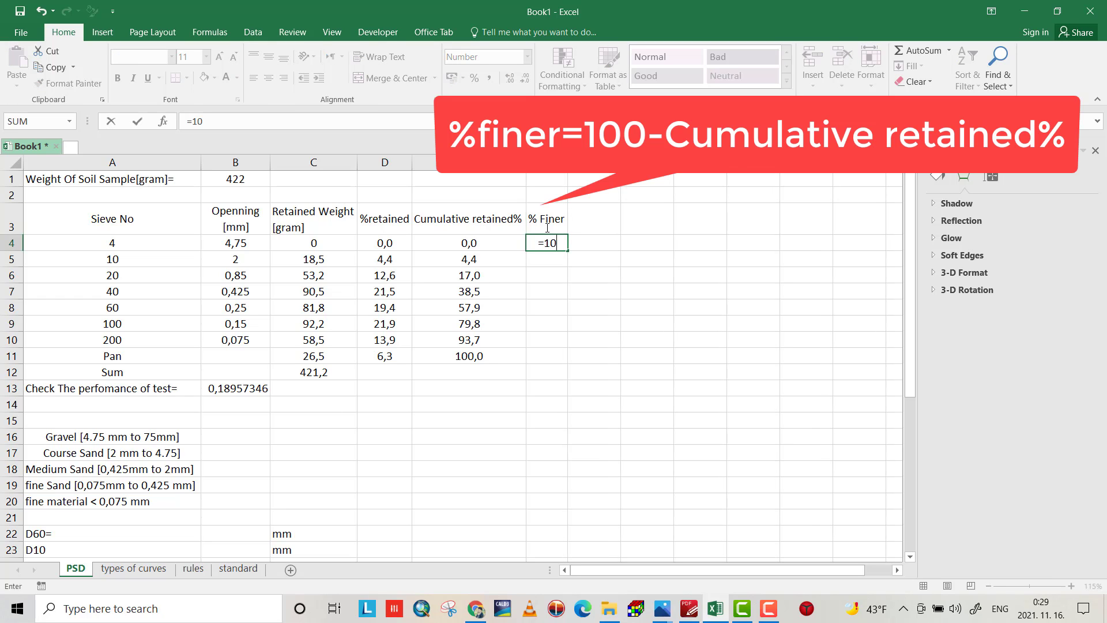
text(0-)
click(484, 247)
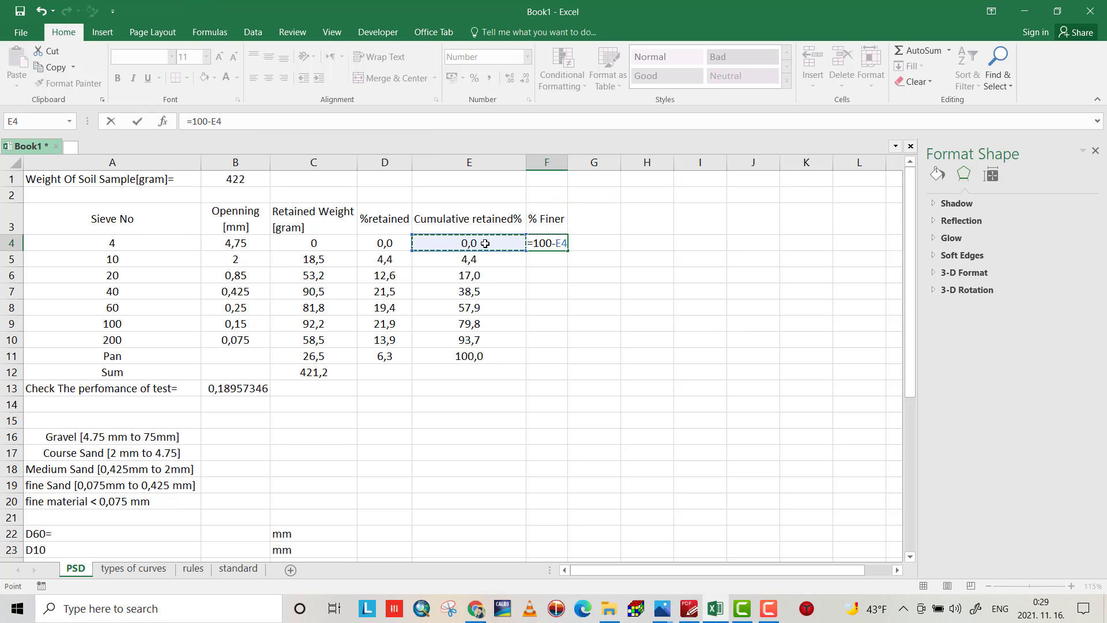
key(Return)
click(548, 243)
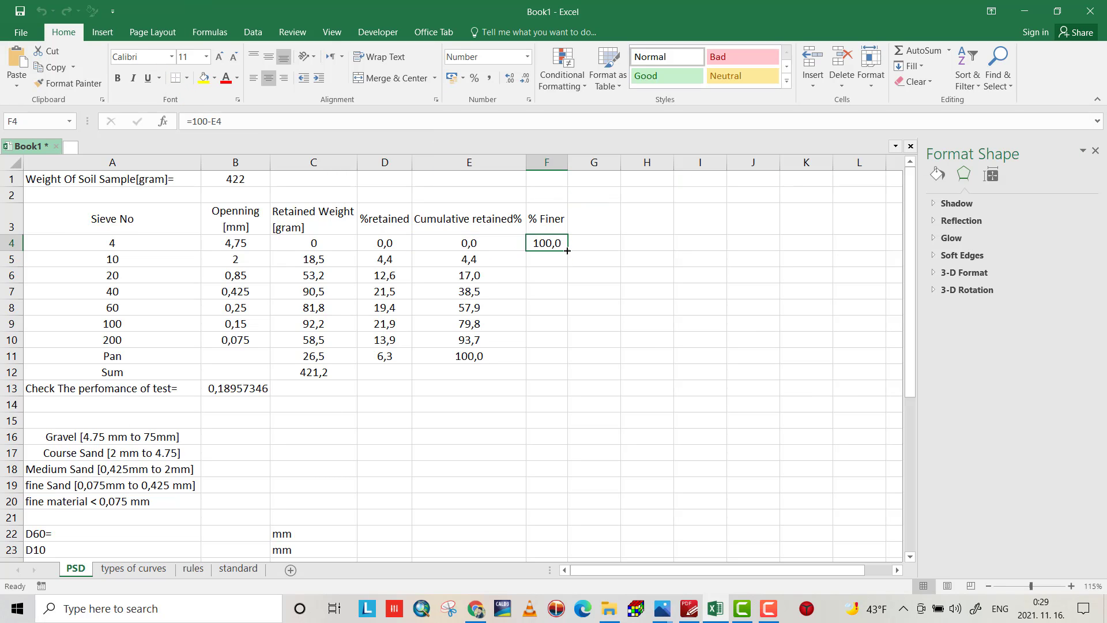
drag(567, 251, 553, 362)
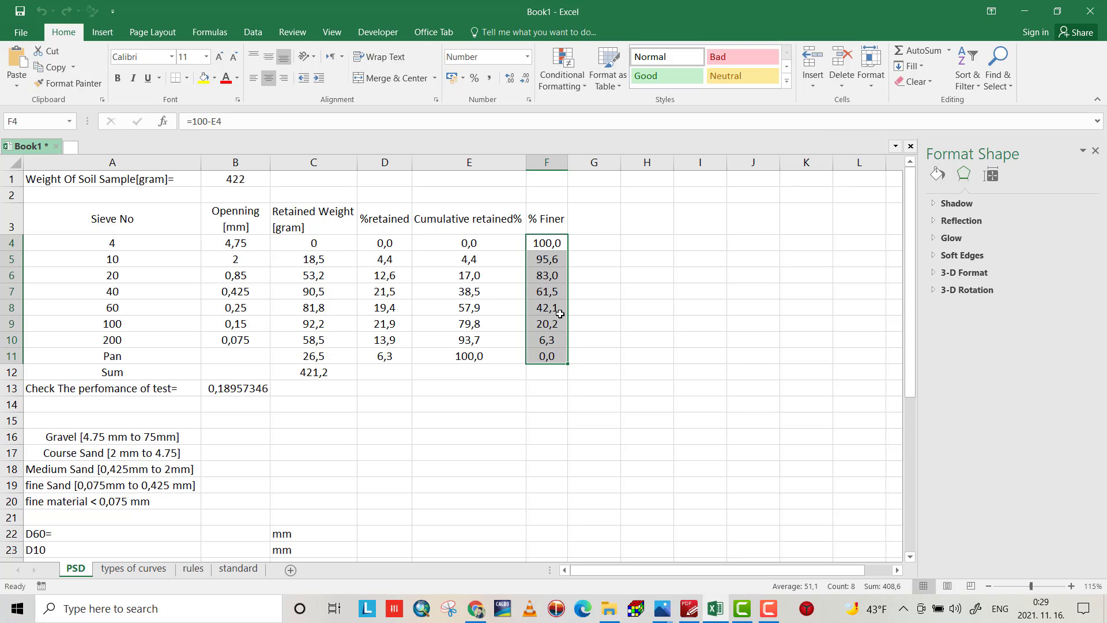
click(553, 405)
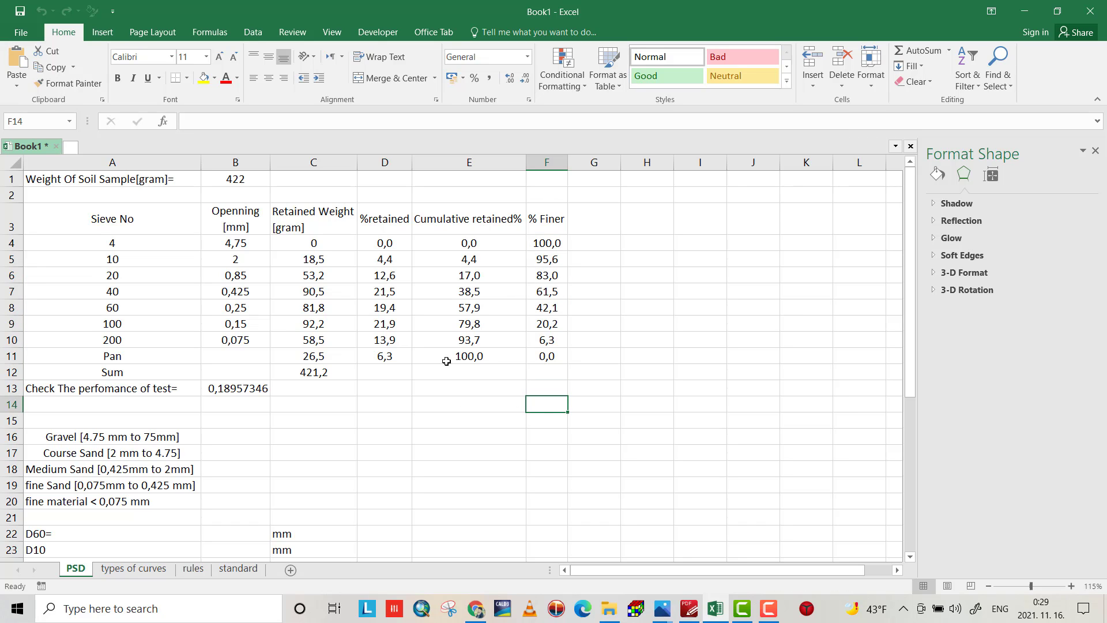
- Insert a scatter chart and add a series named 'Particle Size Distribution Curve'
click(102, 32)
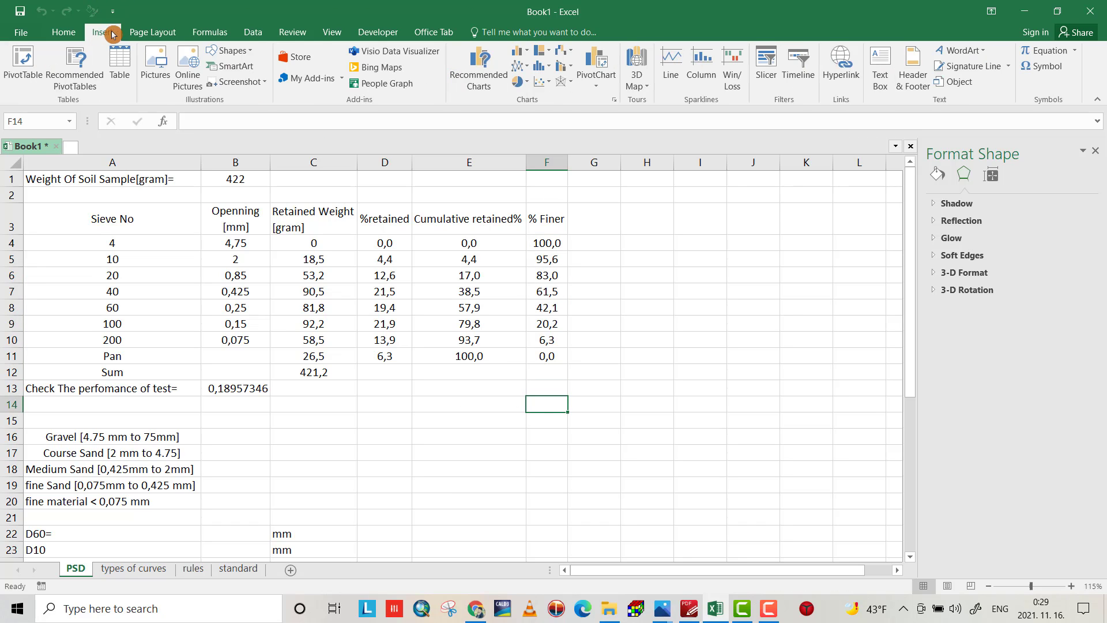
click(543, 89)
click(573, 119)
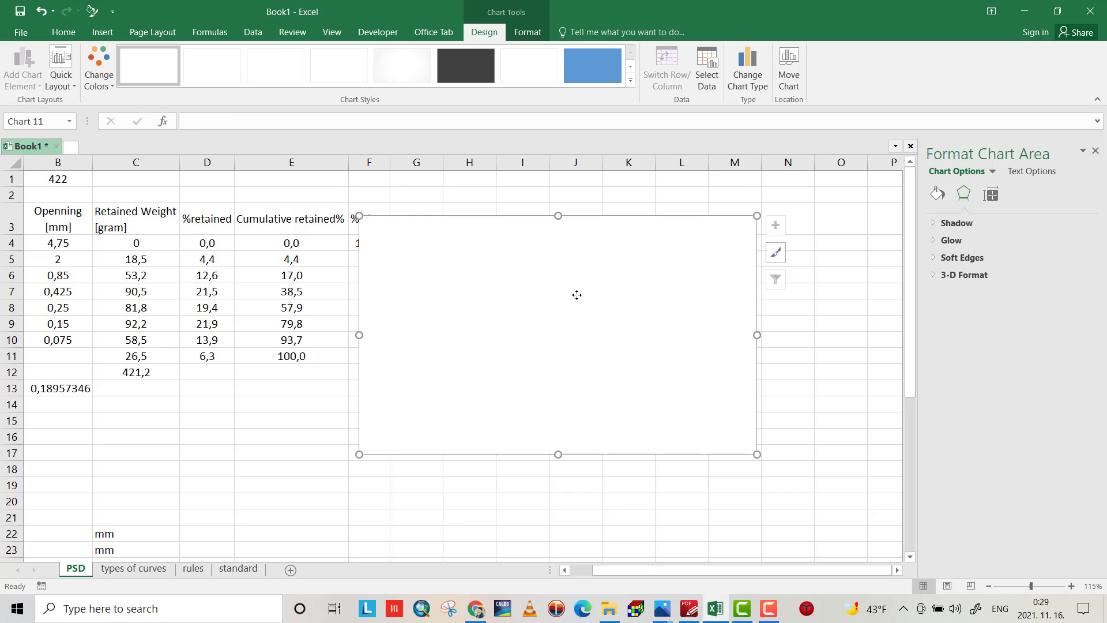
right_click(577, 294)
click(608, 438)
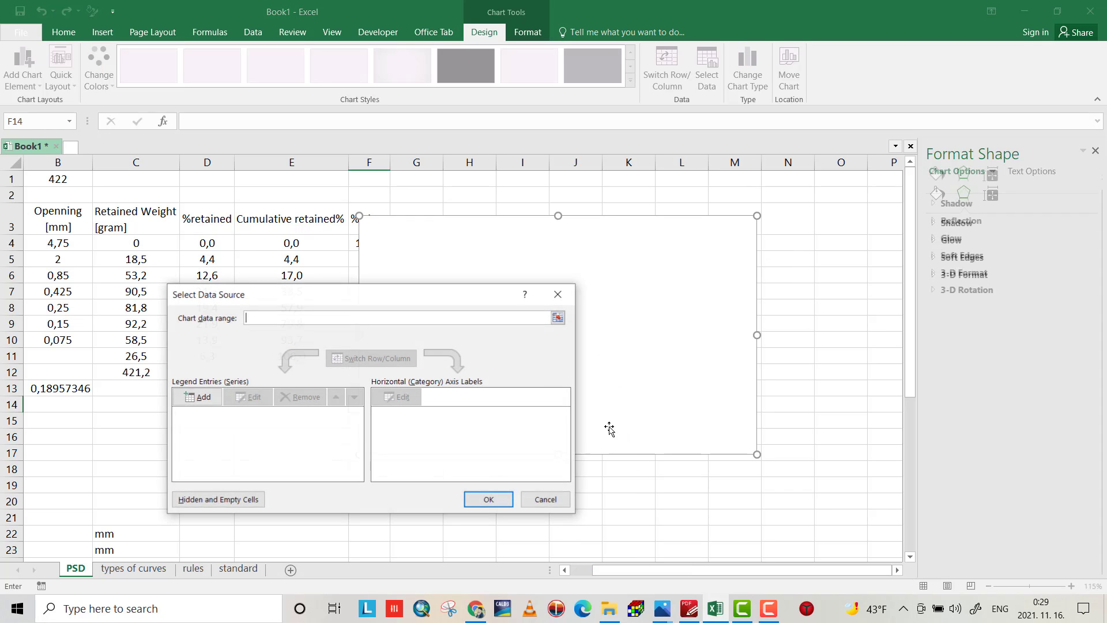
click(185, 400)
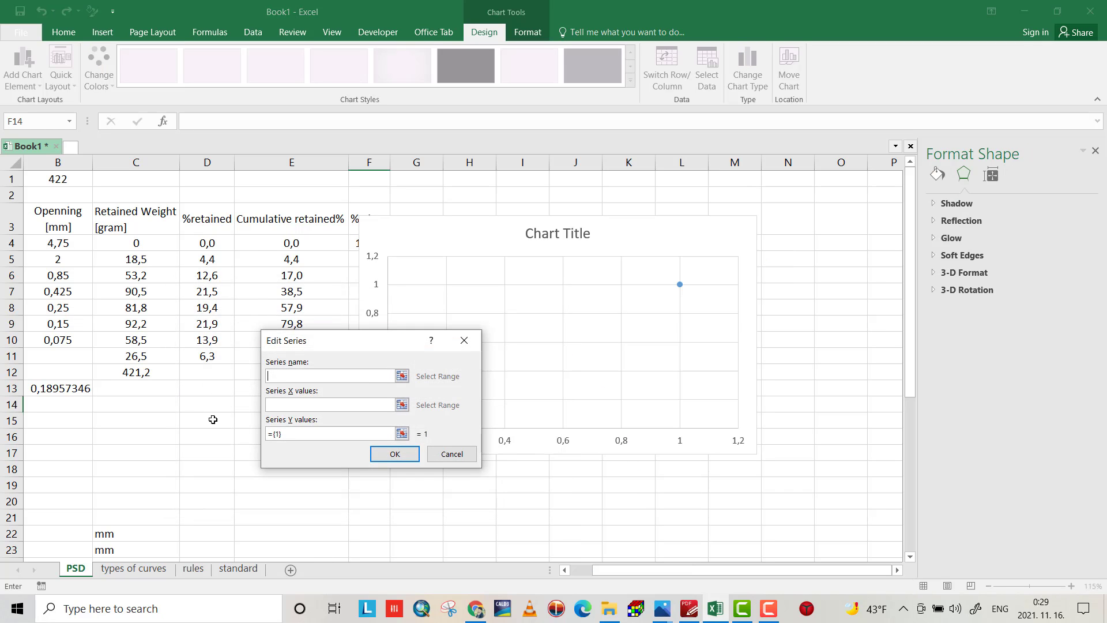
text(Particle Size Distribution Curve)
click(301, 405)
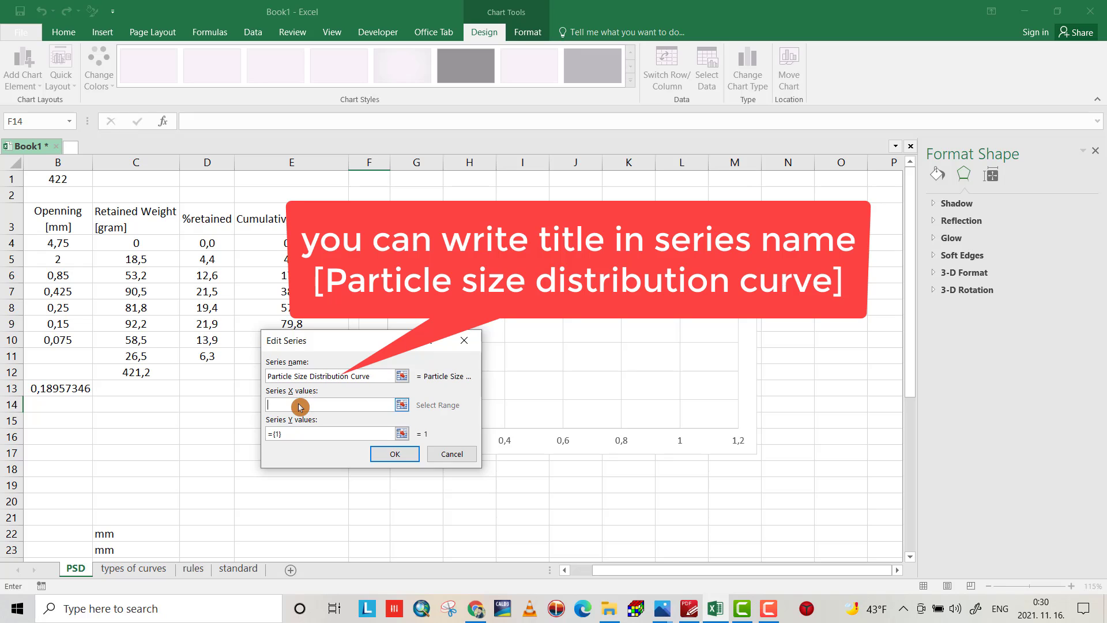
- Set the series X values to openings B4:B10 and Y values to % Finer F4:F11
click(130, 242)
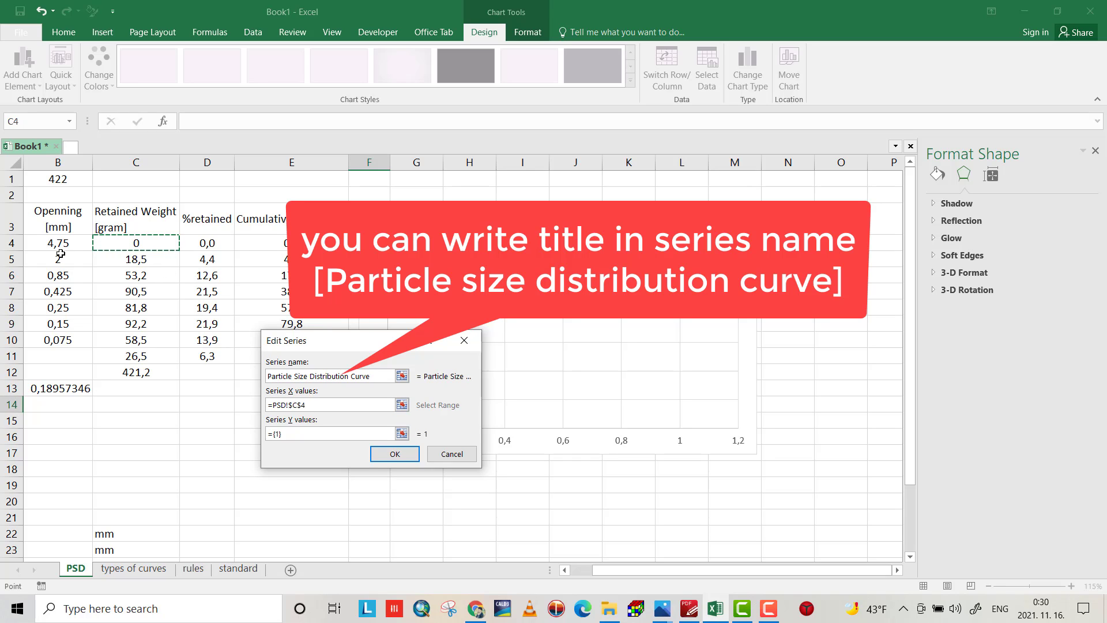
drag(53, 243, 59, 336)
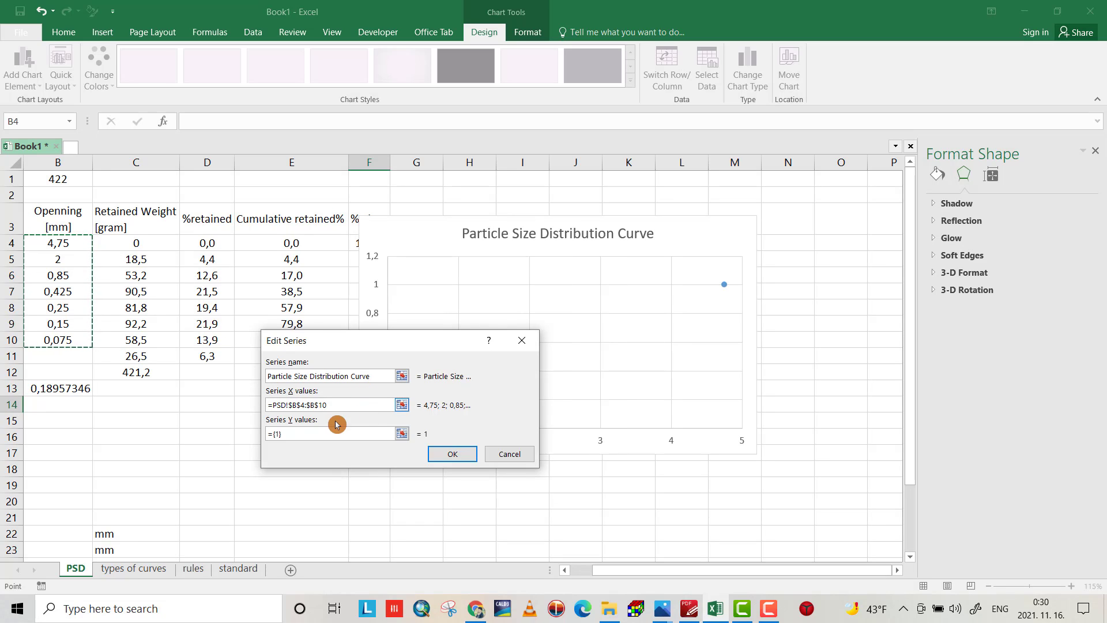
drag(313, 433, 265, 434)
key(BackSpace)
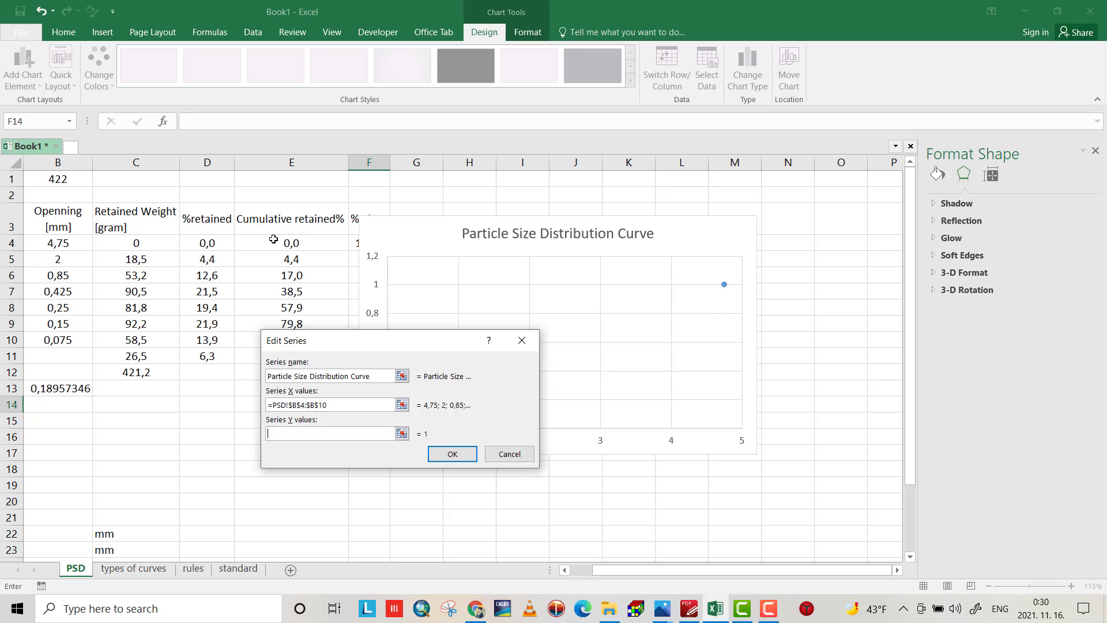
drag(354, 240, 356, 351)
click(517, 452)
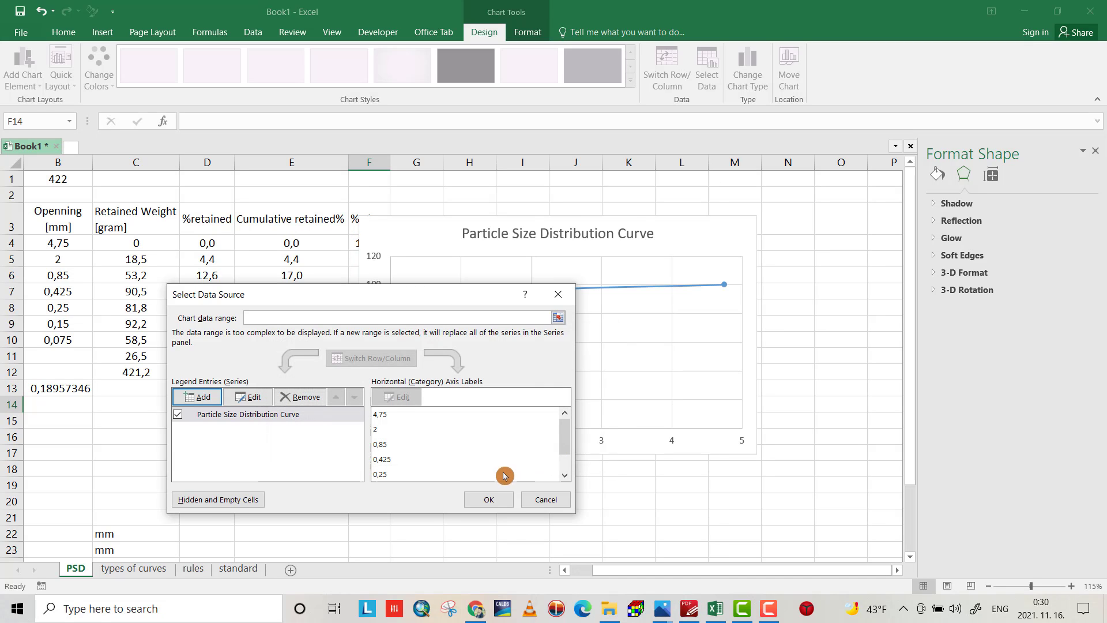
click(504, 505)
click(725, 274)
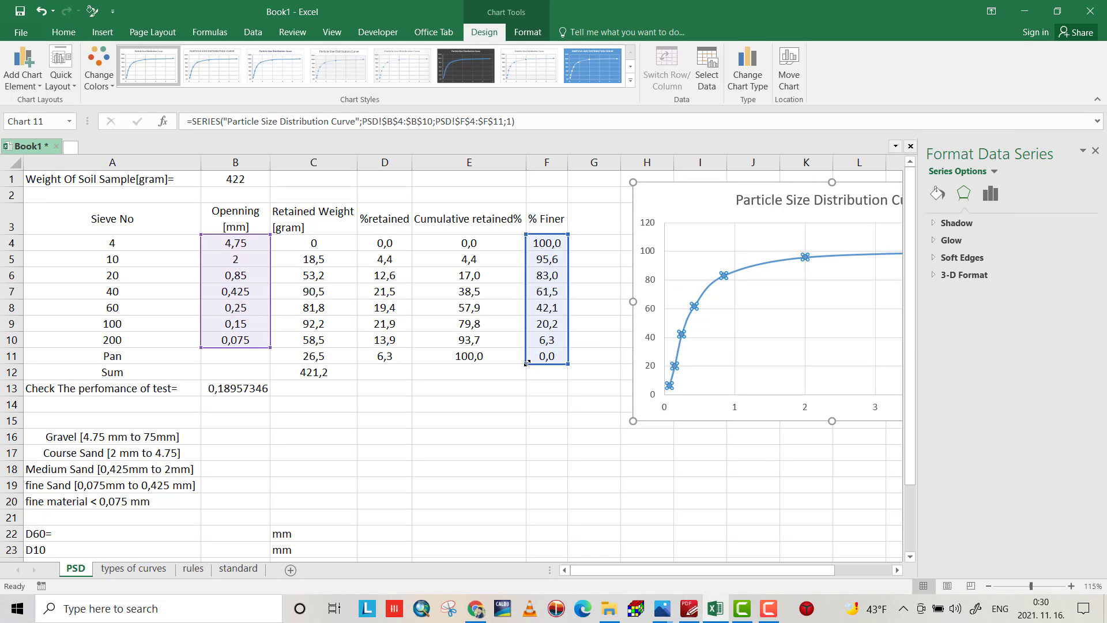
- Trim the Y range to F4:F10, then move the title inside and the chart left into view
drag(528, 361, 529, 353)
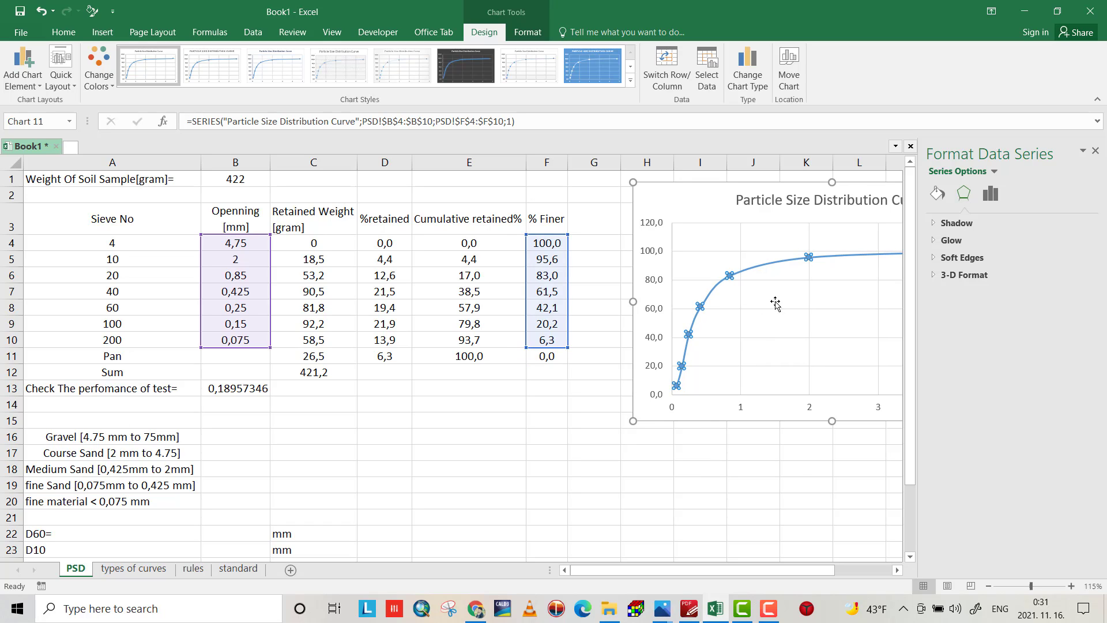
click(775, 196)
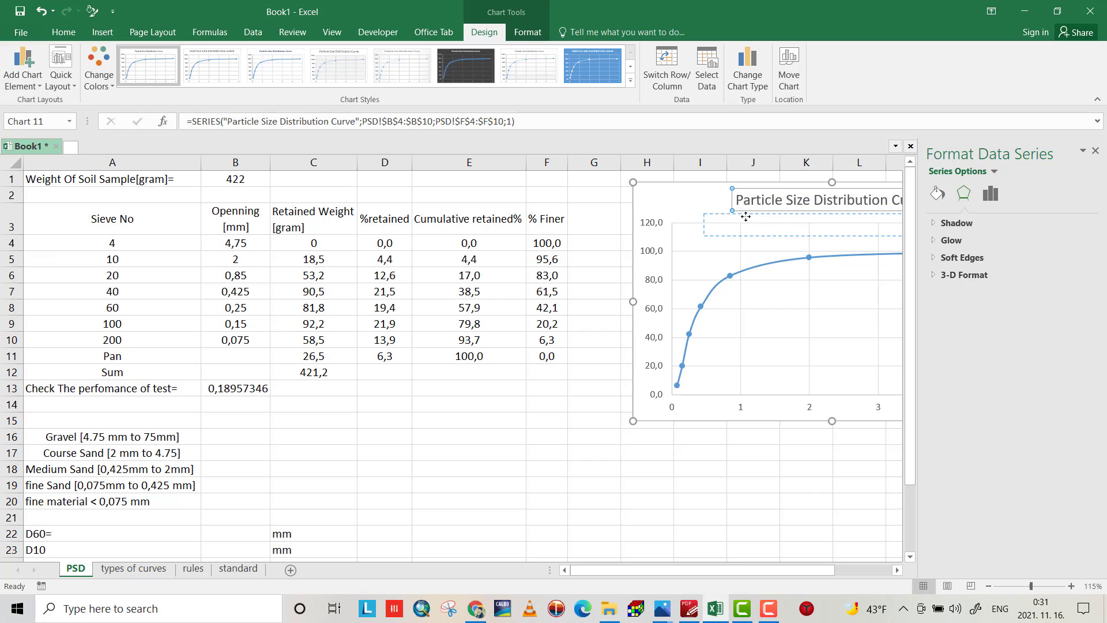
drag(746, 216, 718, 240)
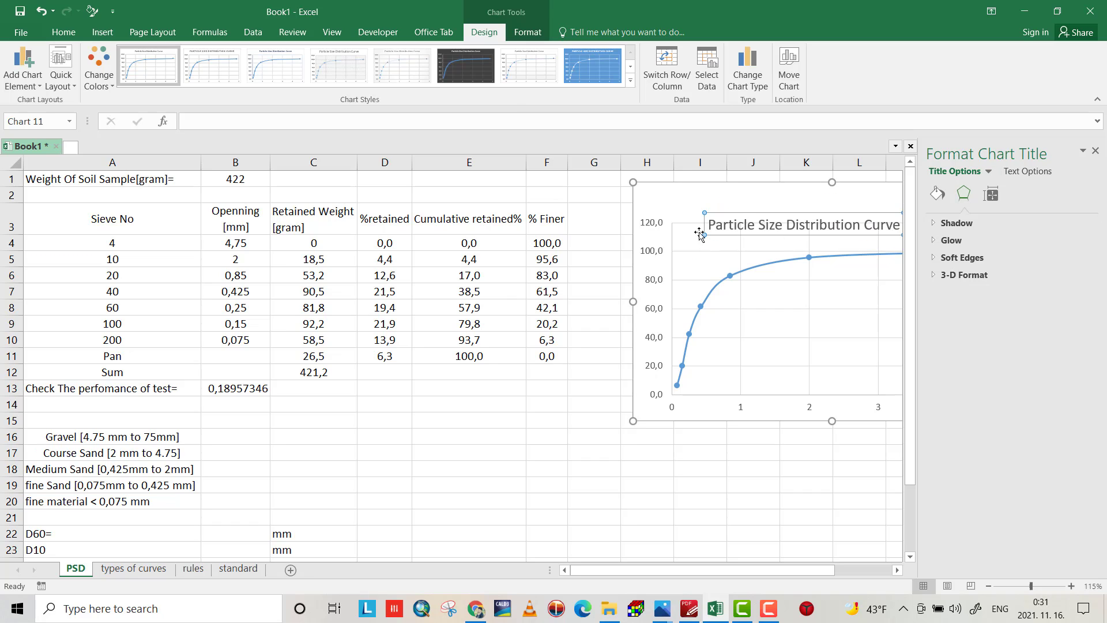
drag(721, 203, 388, 263)
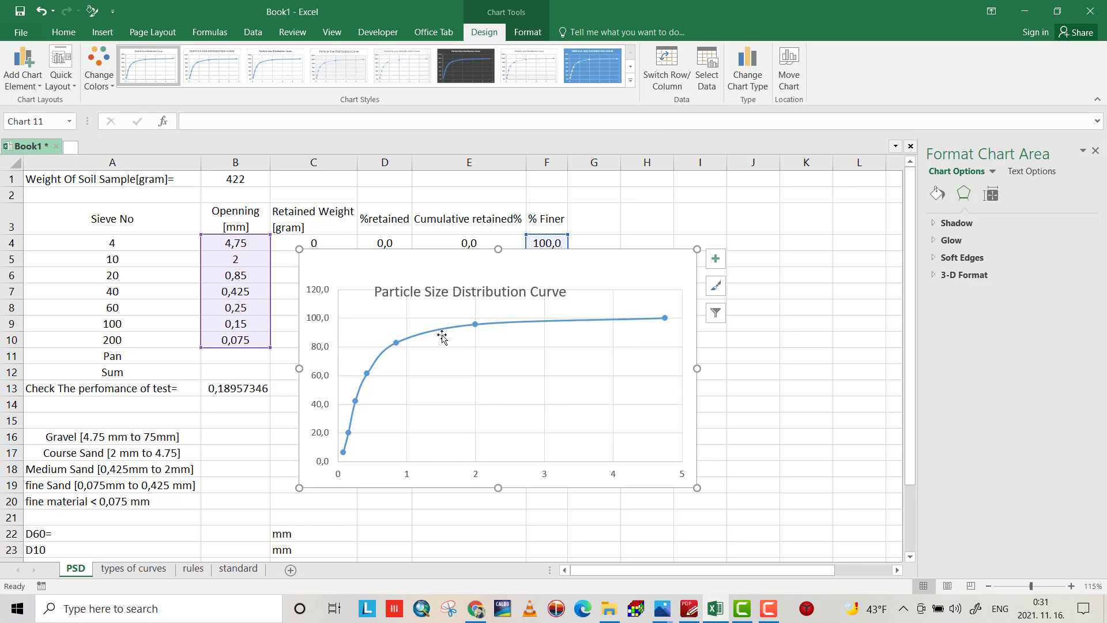
click(477, 477)
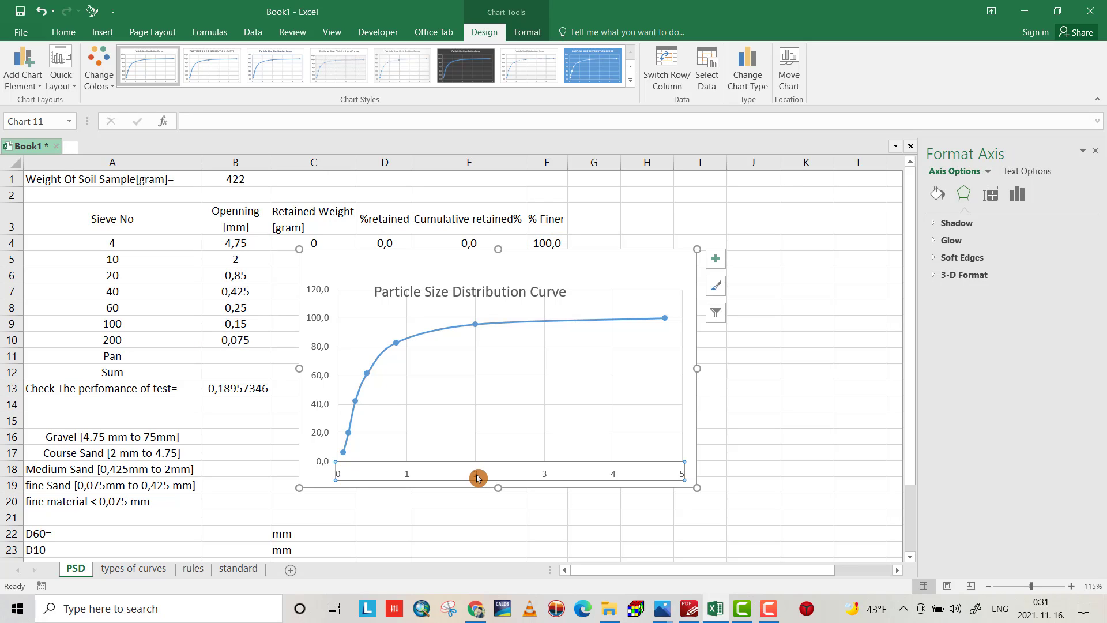
- Set the horizontal particle-size axis to a logarithmic scale
right_click(477, 477)
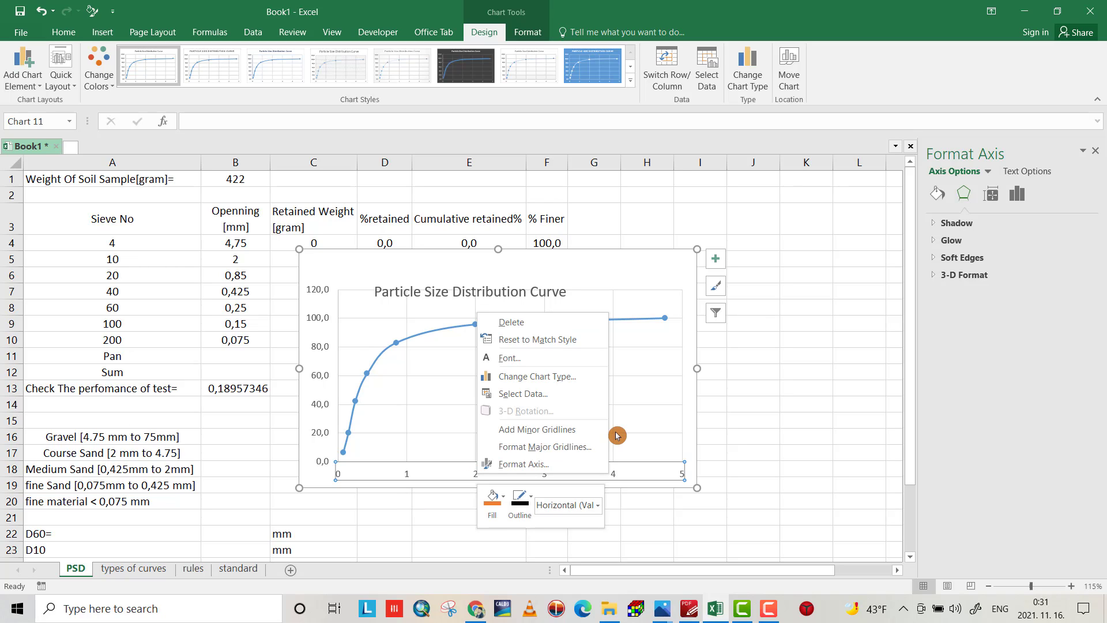
click(534, 465)
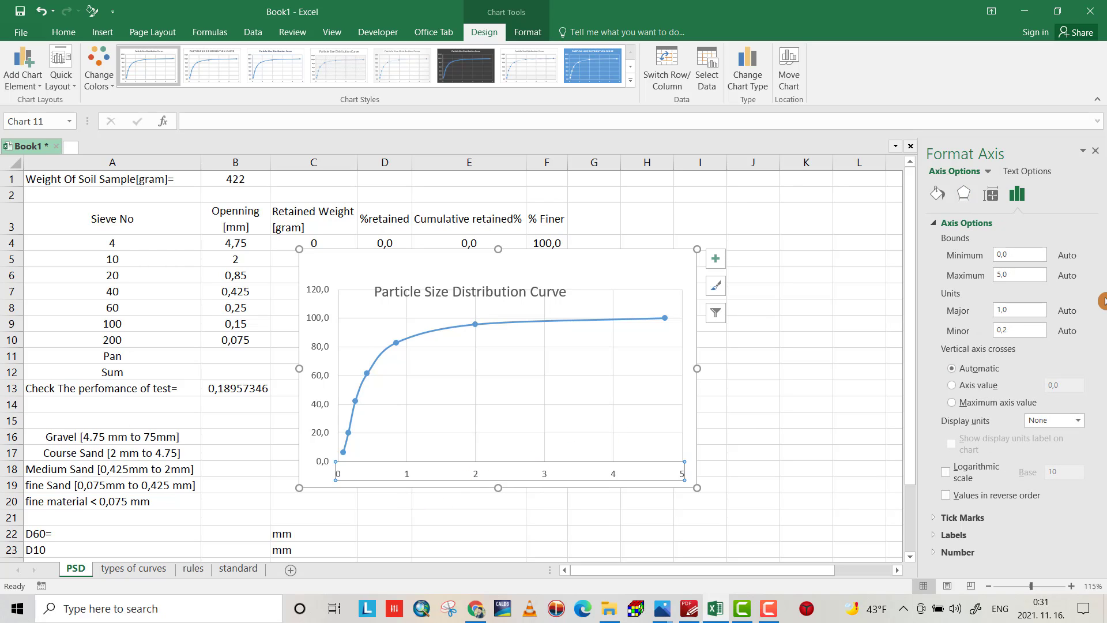
click(949, 476)
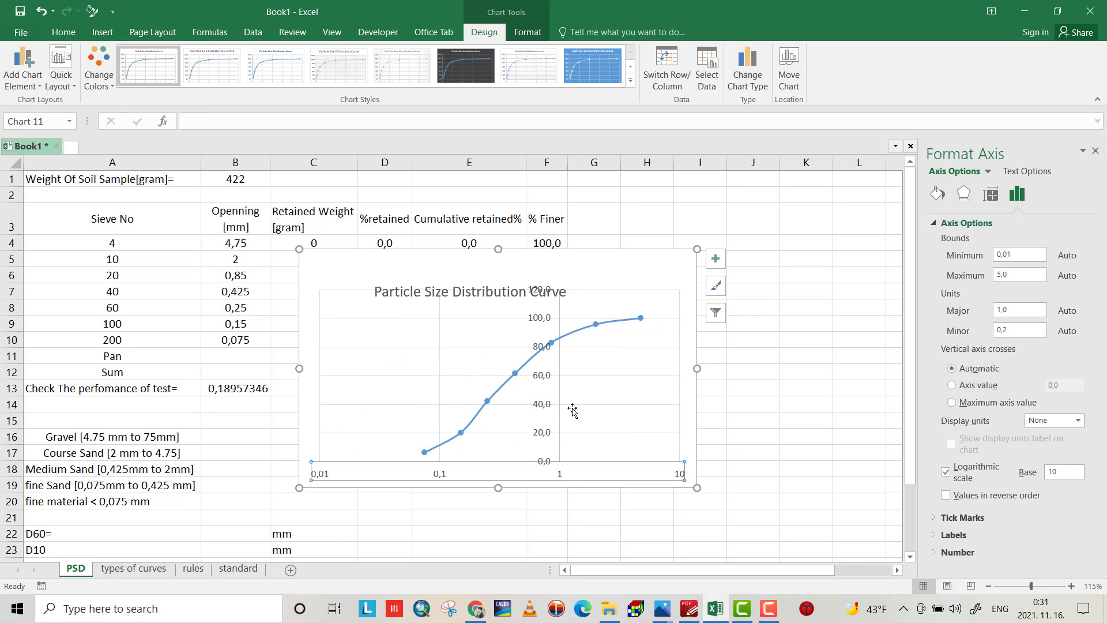
- Set the vertical percentage axis Label Position to Low
click(548, 409)
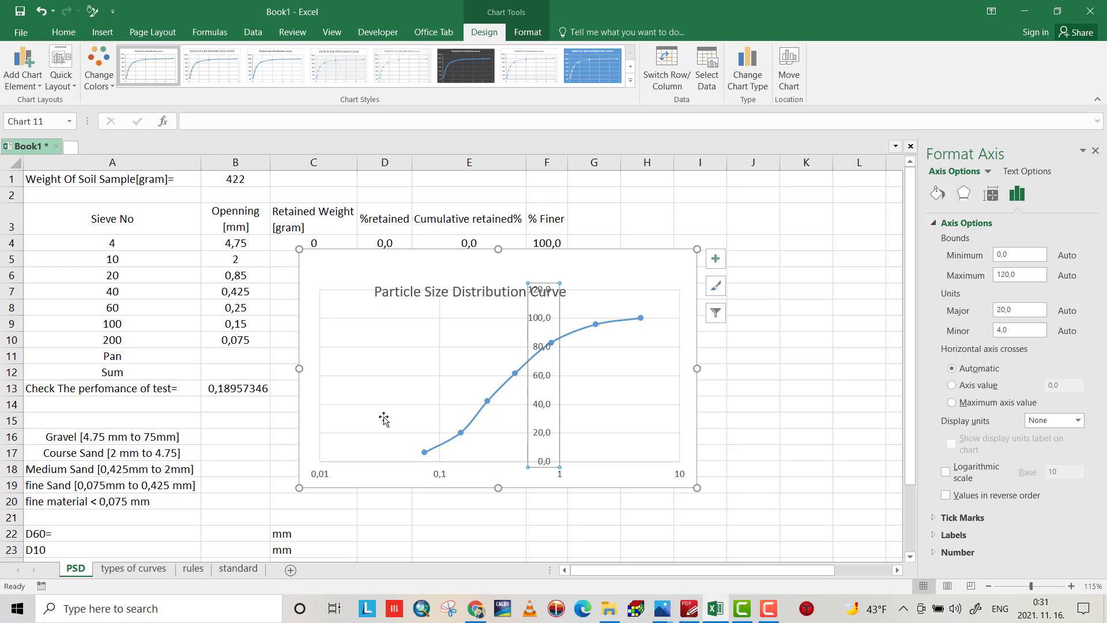
click(544, 414)
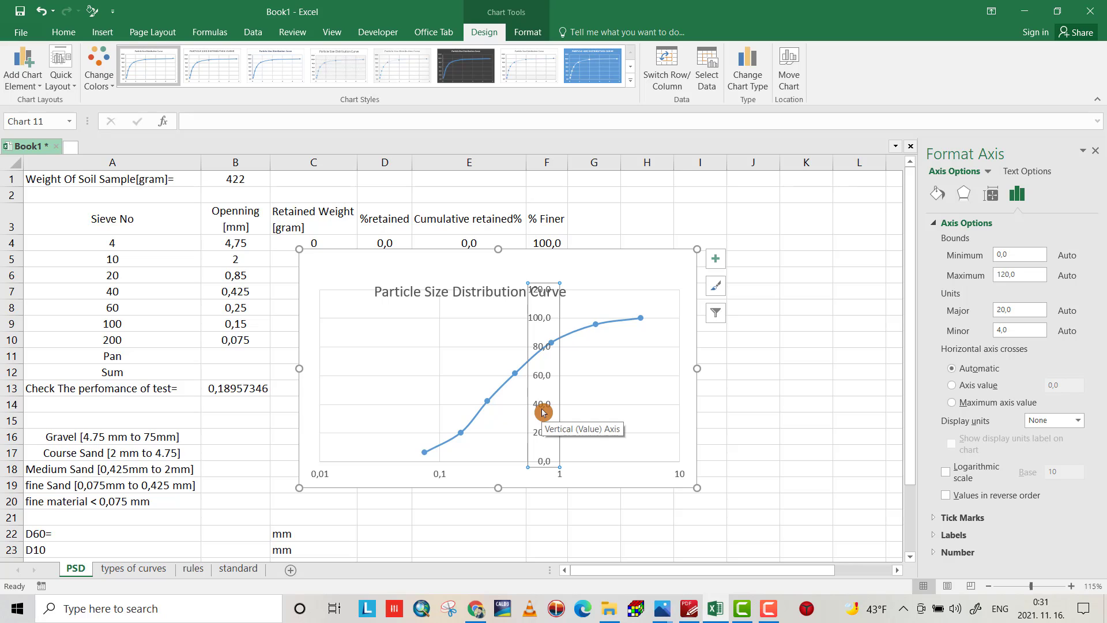
click(935, 539)
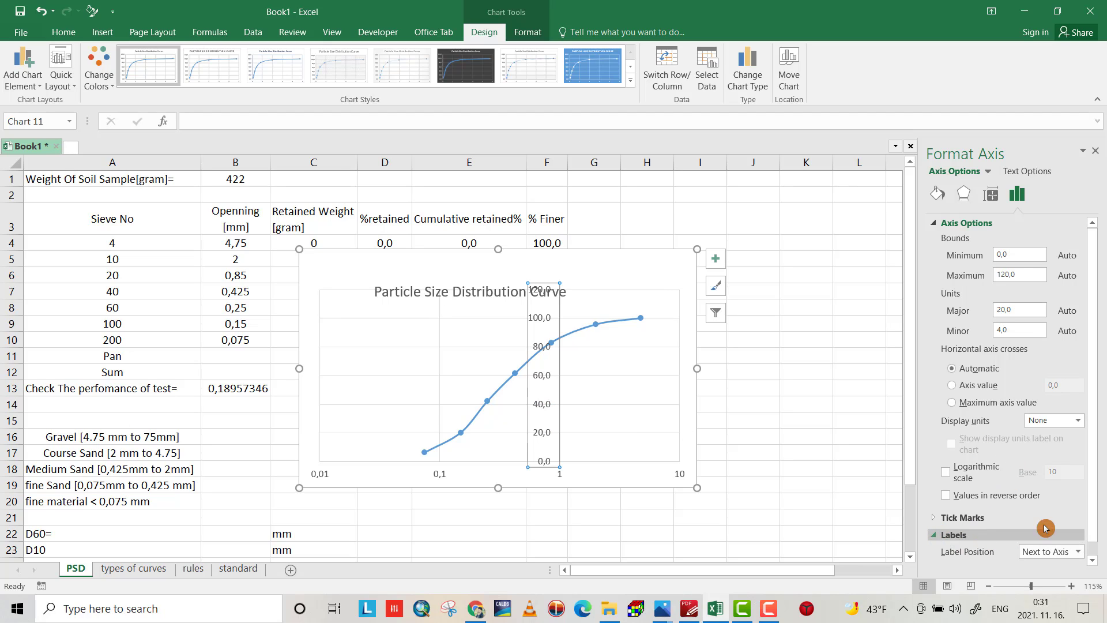
scroll(1084, 539, down, 1)
click(1080, 540)
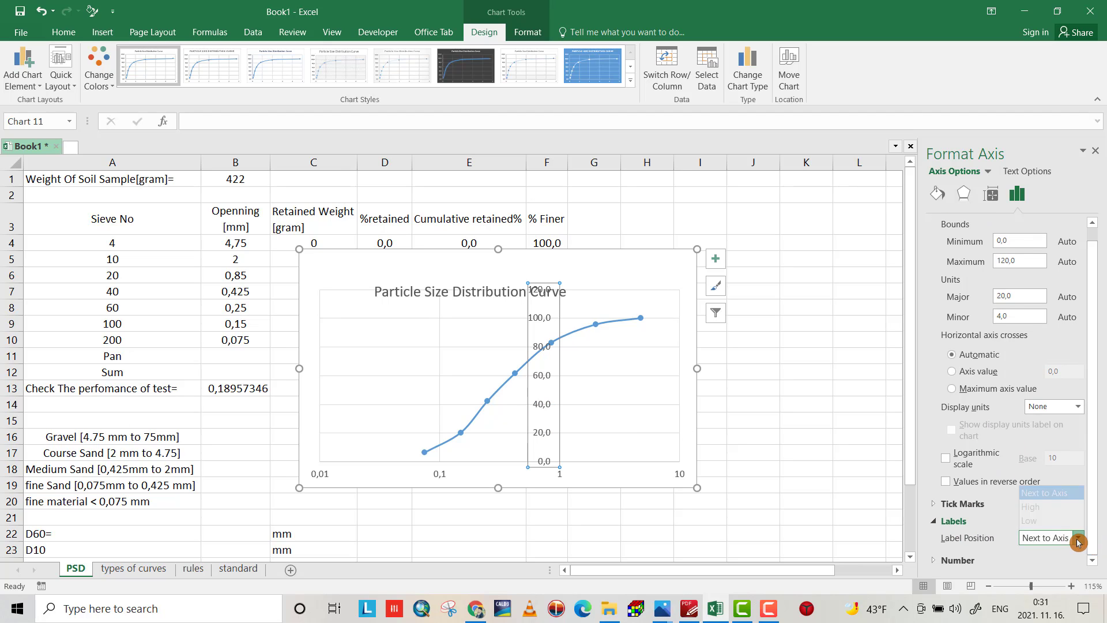
click(1033, 515)
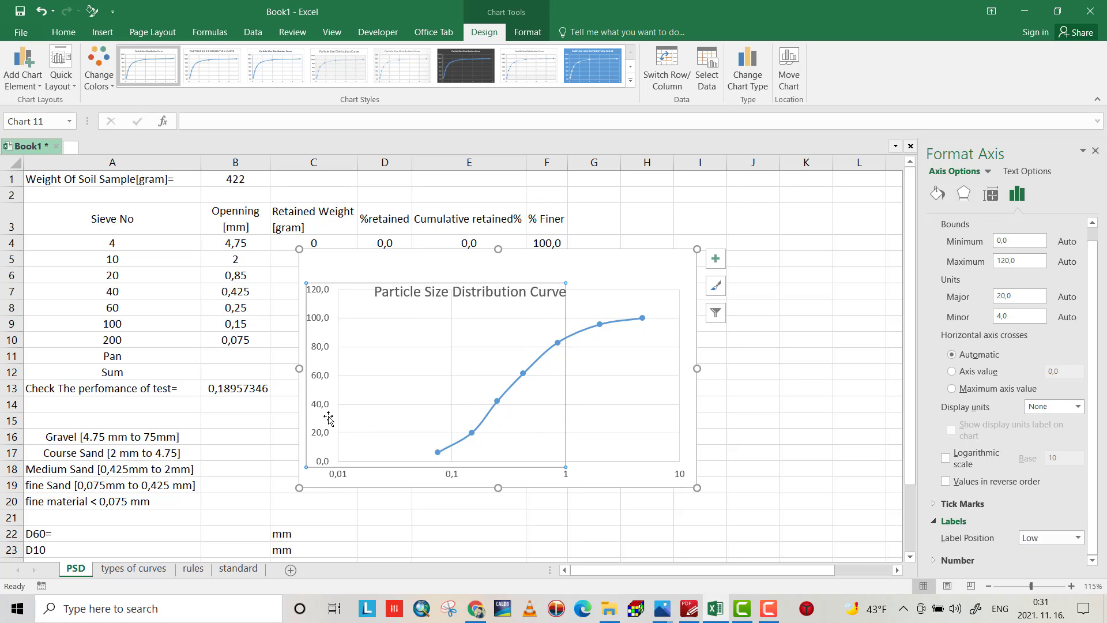
click(633, 267)
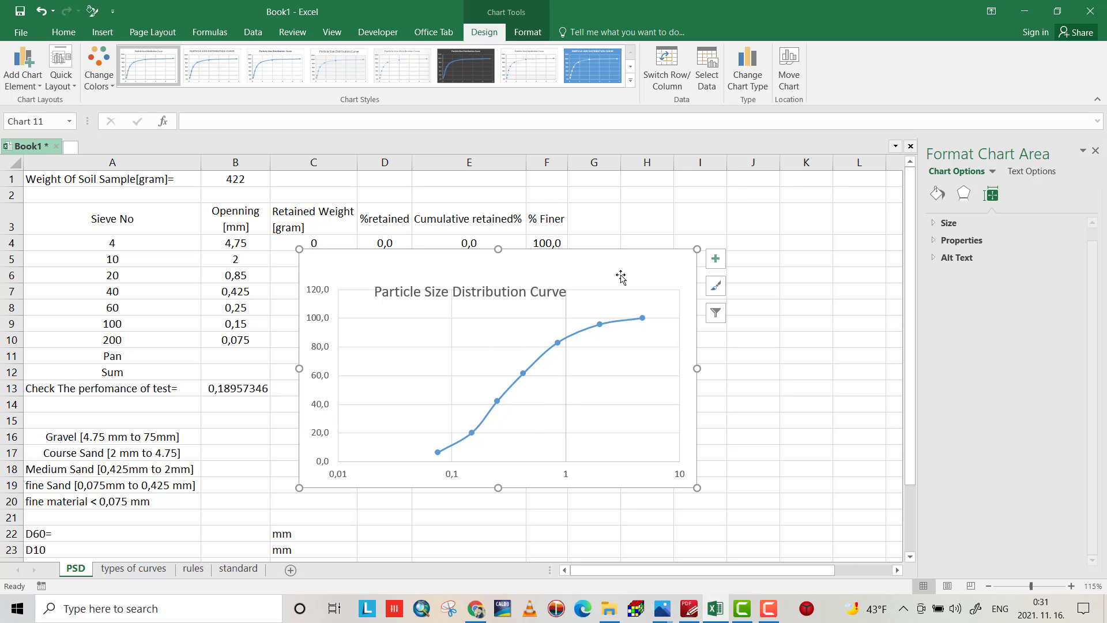
- Nudge the chart title up and drag the chart down-right beside the data table
click(485, 295)
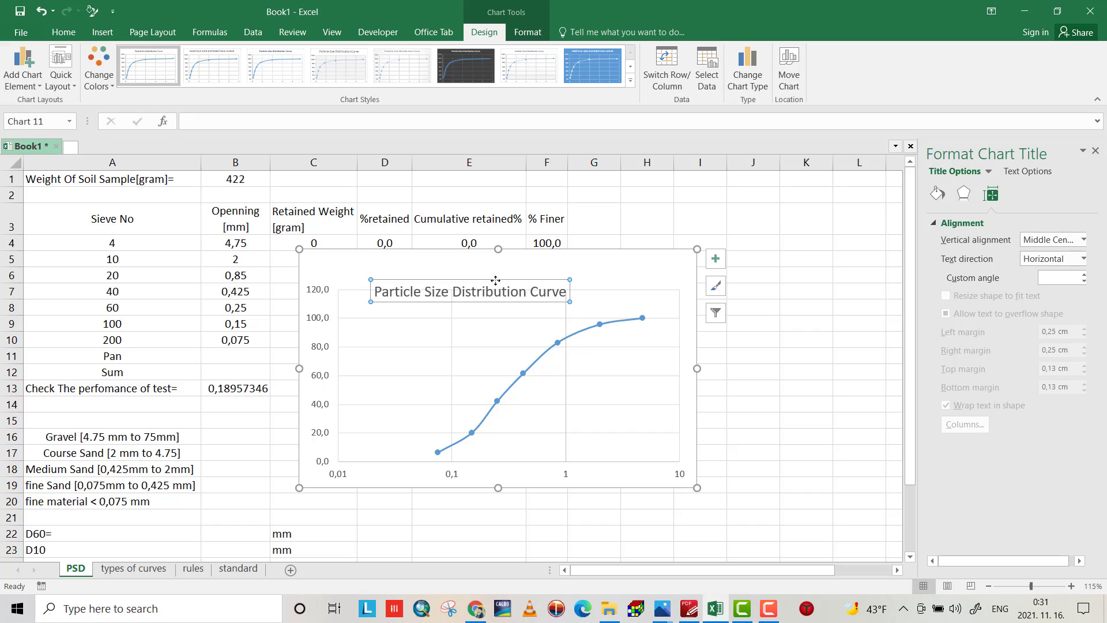
drag(495, 280, 512, 257)
drag(638, 278, 761, 316)
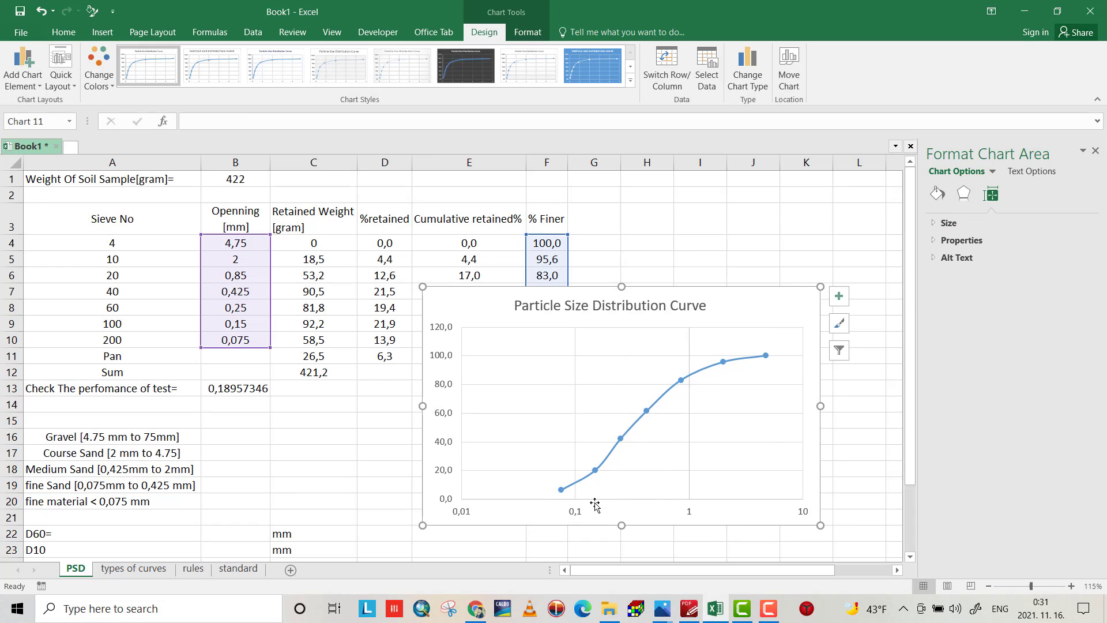
click(683, 508)
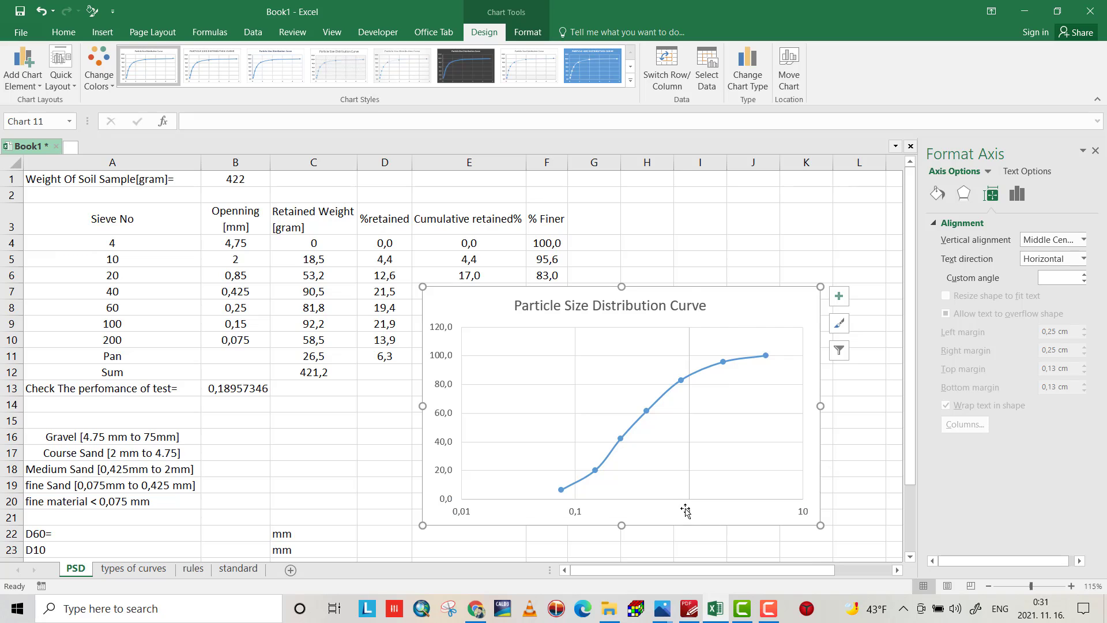
right_click(686, 510)
click(661, 507)
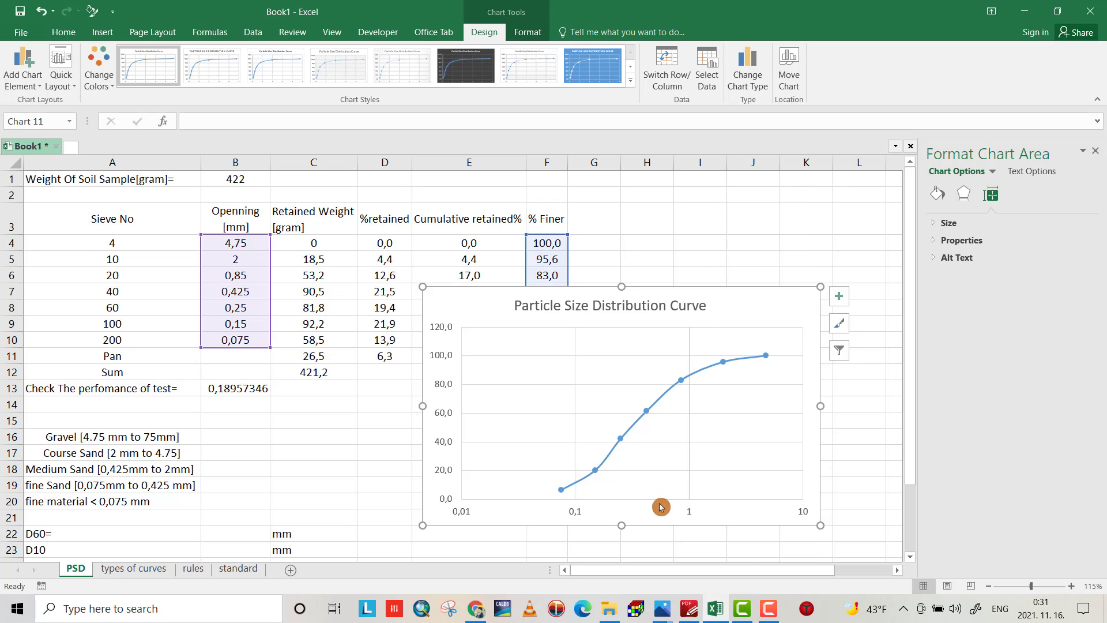
click(691, 516)
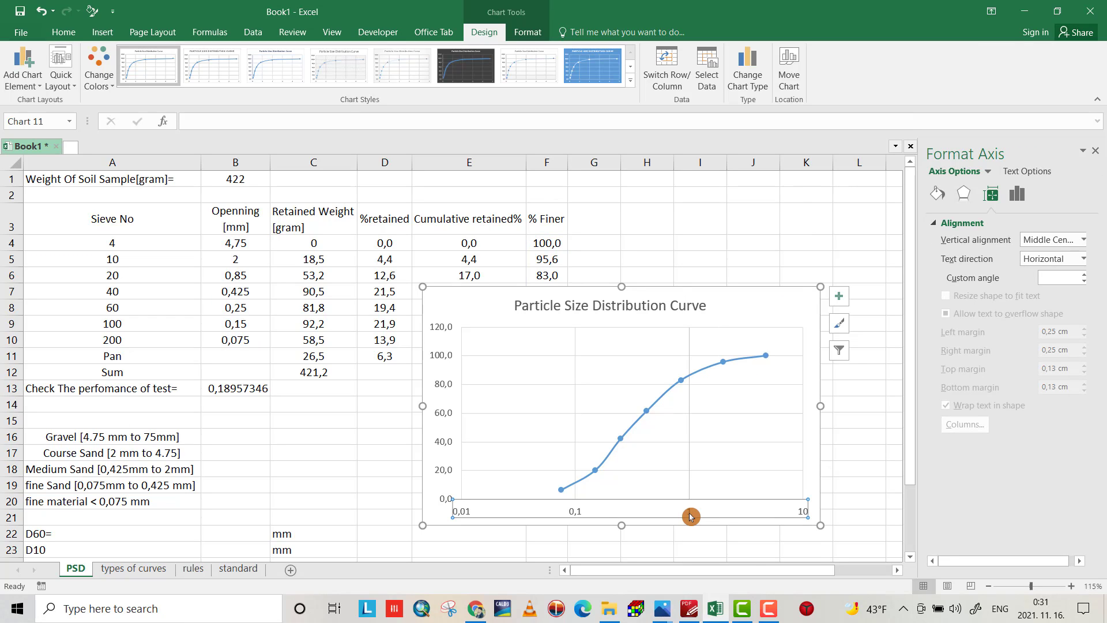
- Add minor gridlines on the horizontal log axis and color them black
right_click(691, 517)
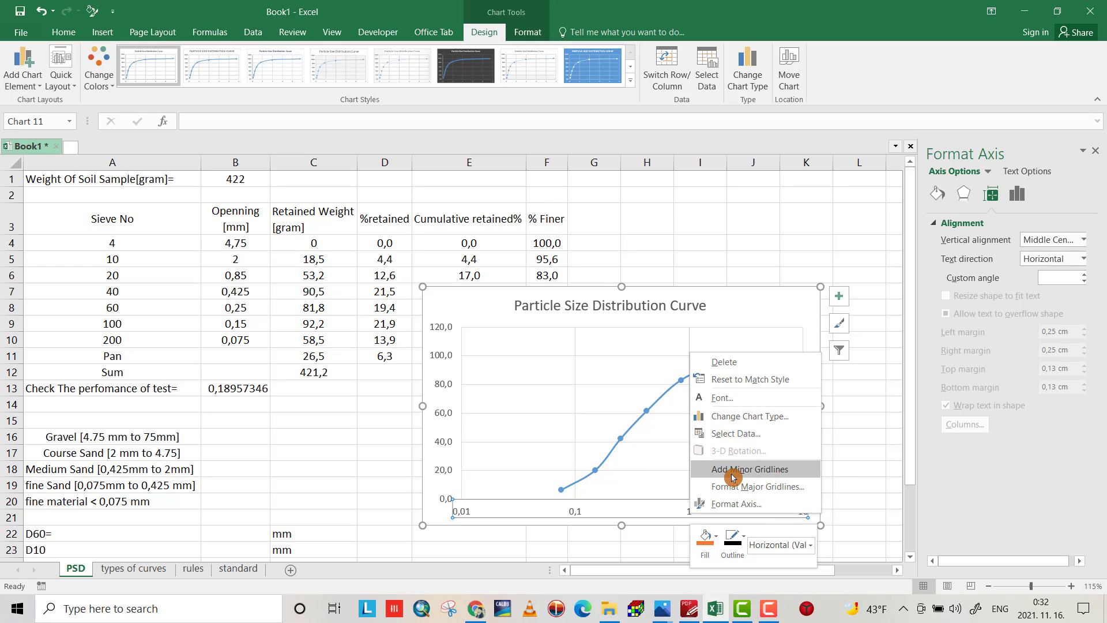
click(701, 470)
click(691, 510)
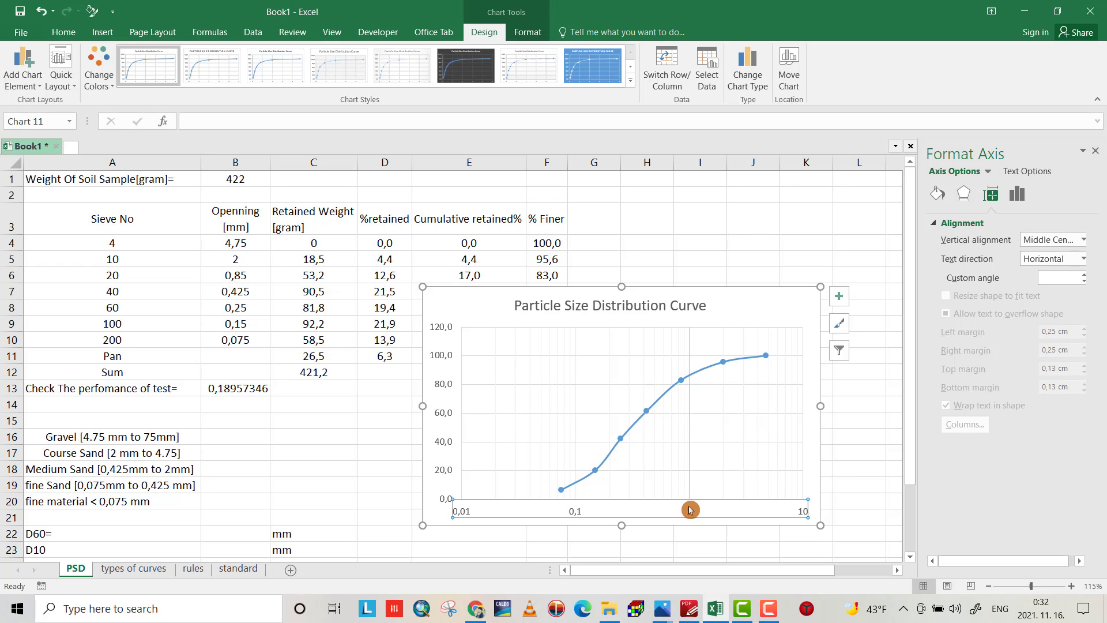
click(692, 511)
right_click(693, 511)
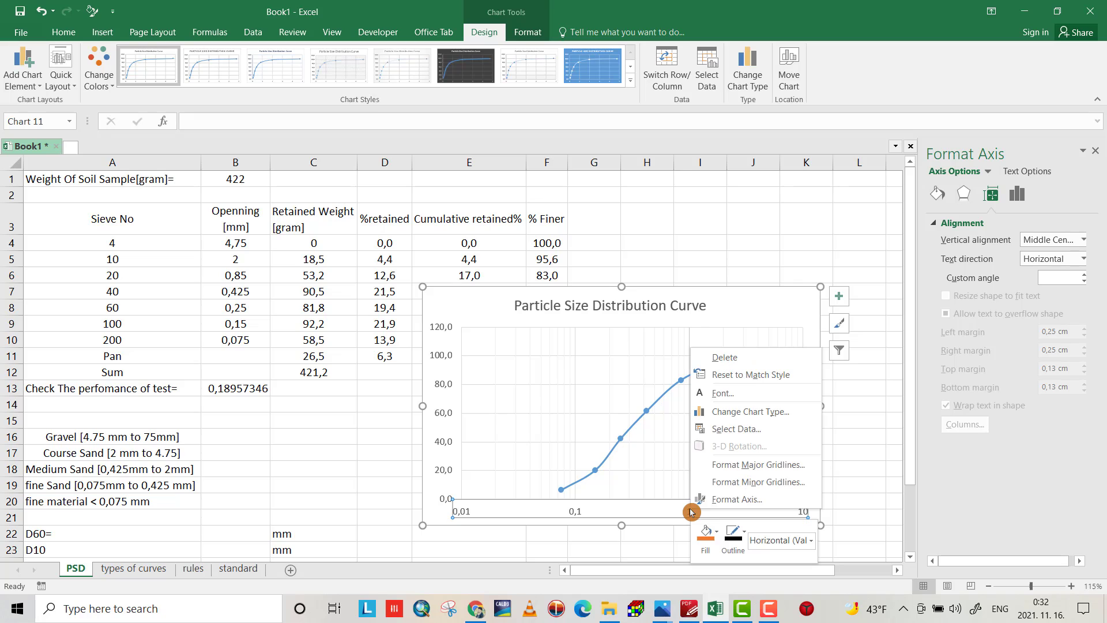
click(727, 483)
click(1078, 321)
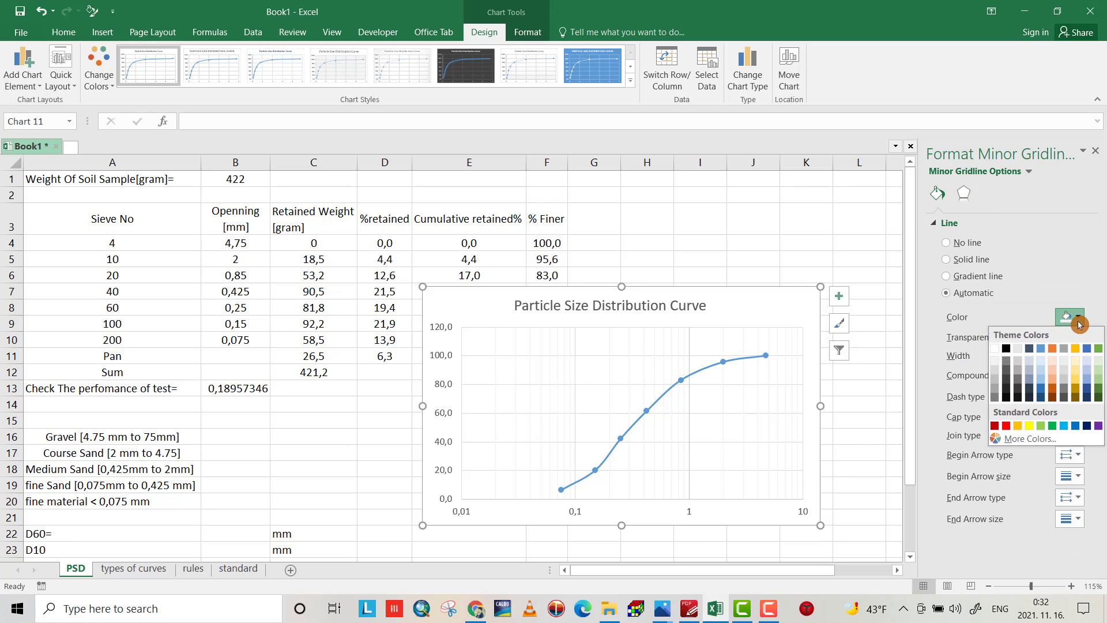
click(1008, 350)
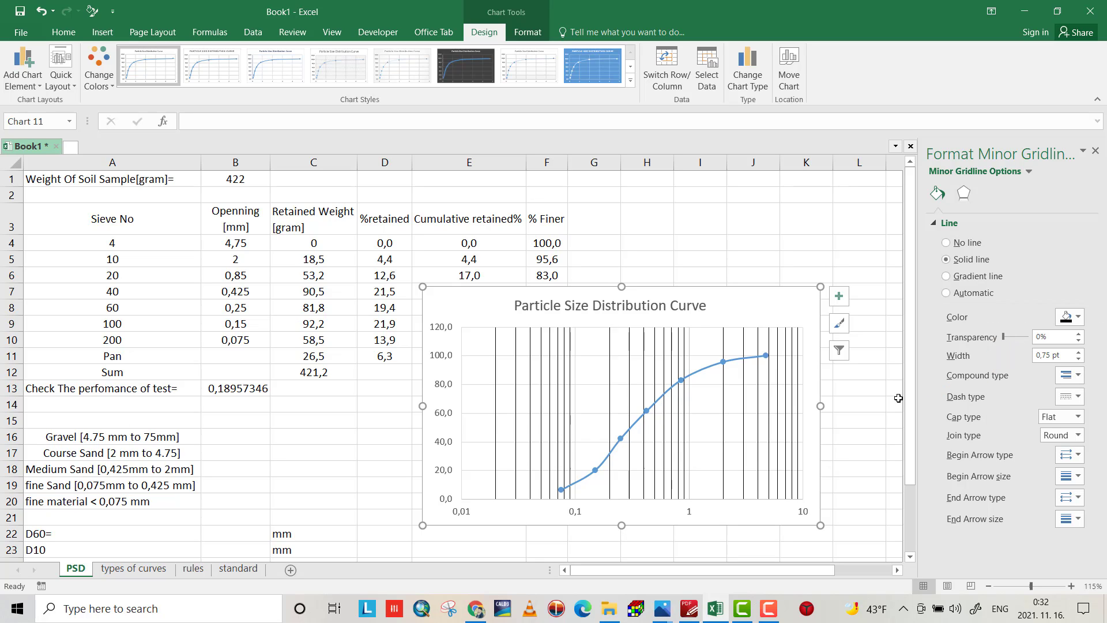
click(690, 429)
- Add minor gridlines along the vertical percentage axis
click(445, 445)
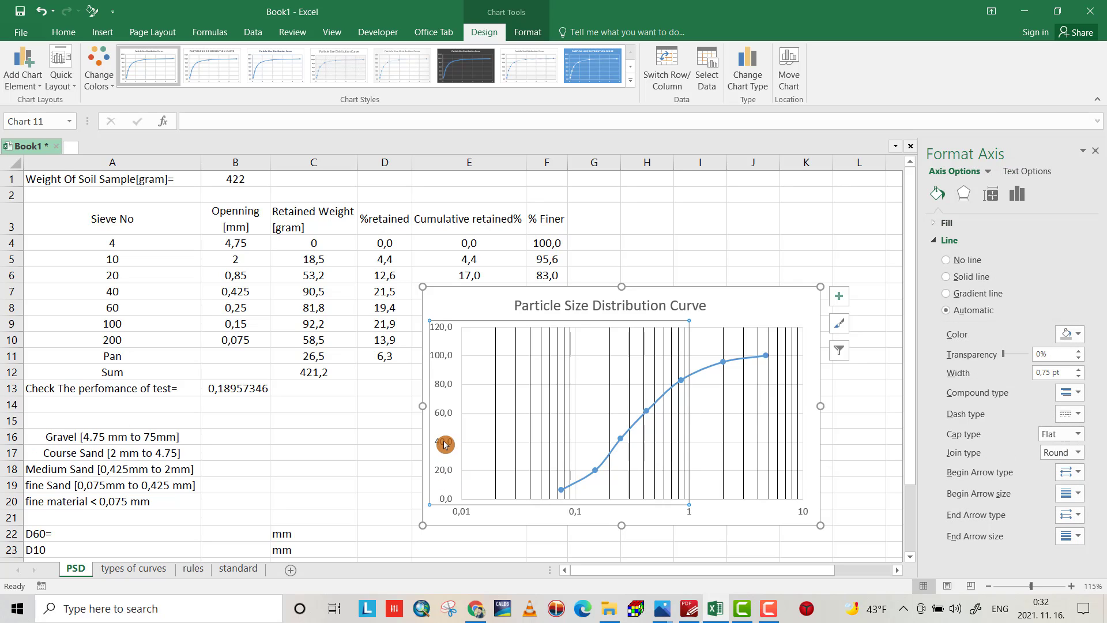
right_click(445, 444)
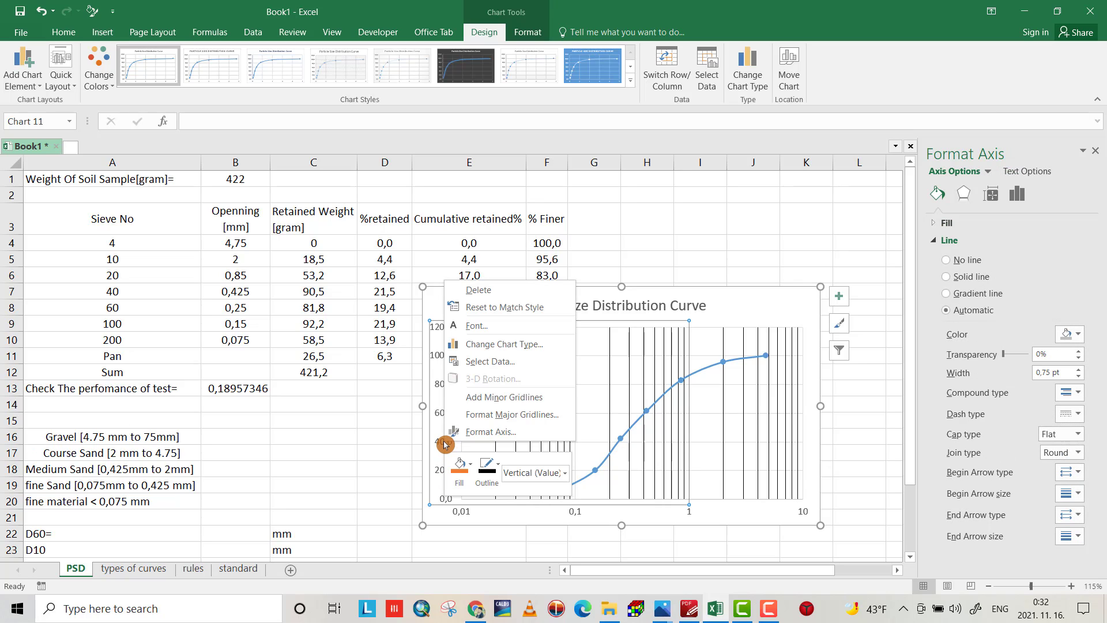
click(503, 398)
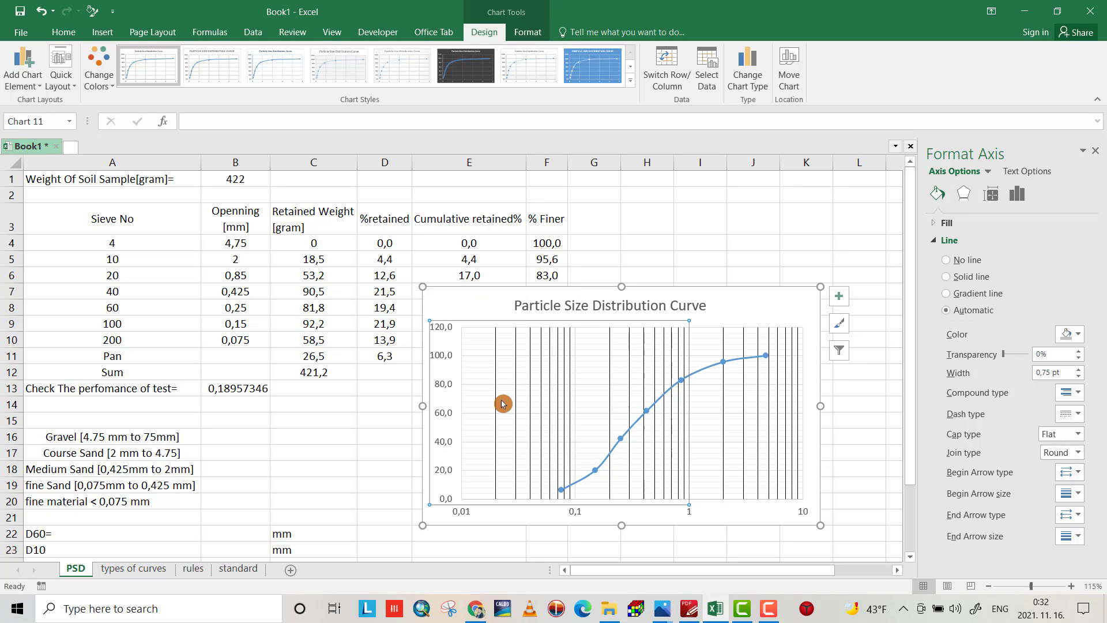
- Colour the chart's horizontal minor gridlines blue through Format Minor Gridlines
right_click(445, 415)
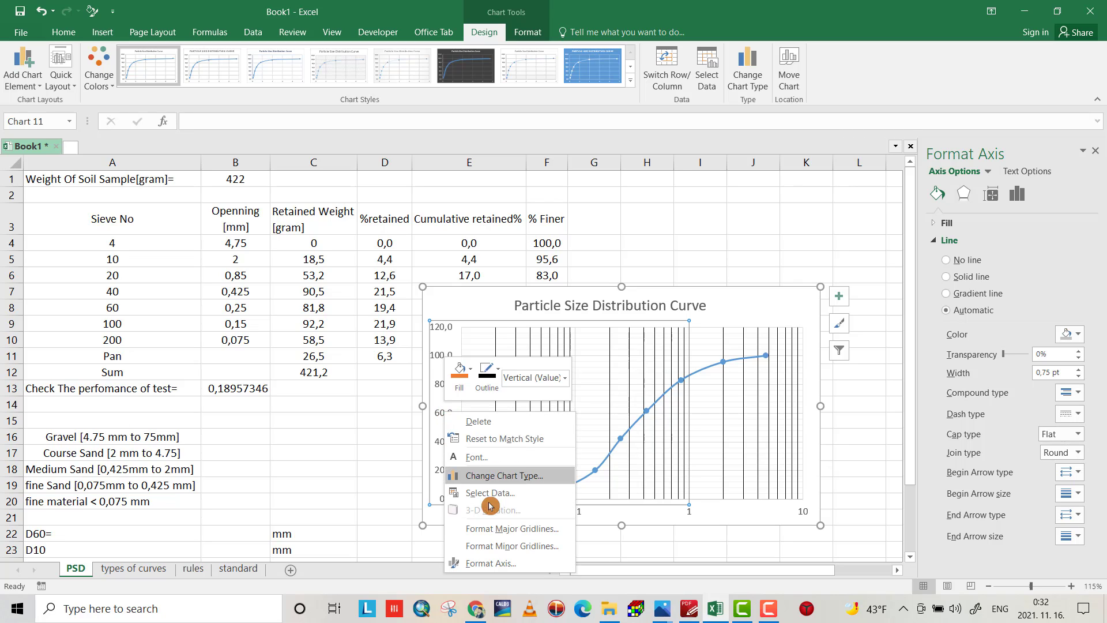
click(505, 547)
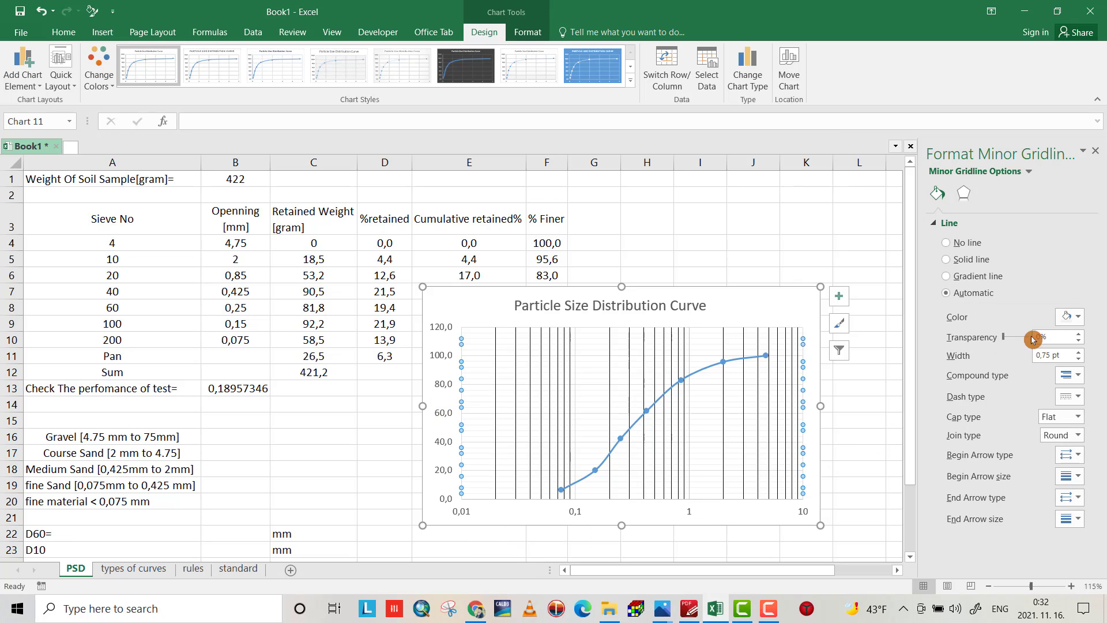
click(1079, 316)
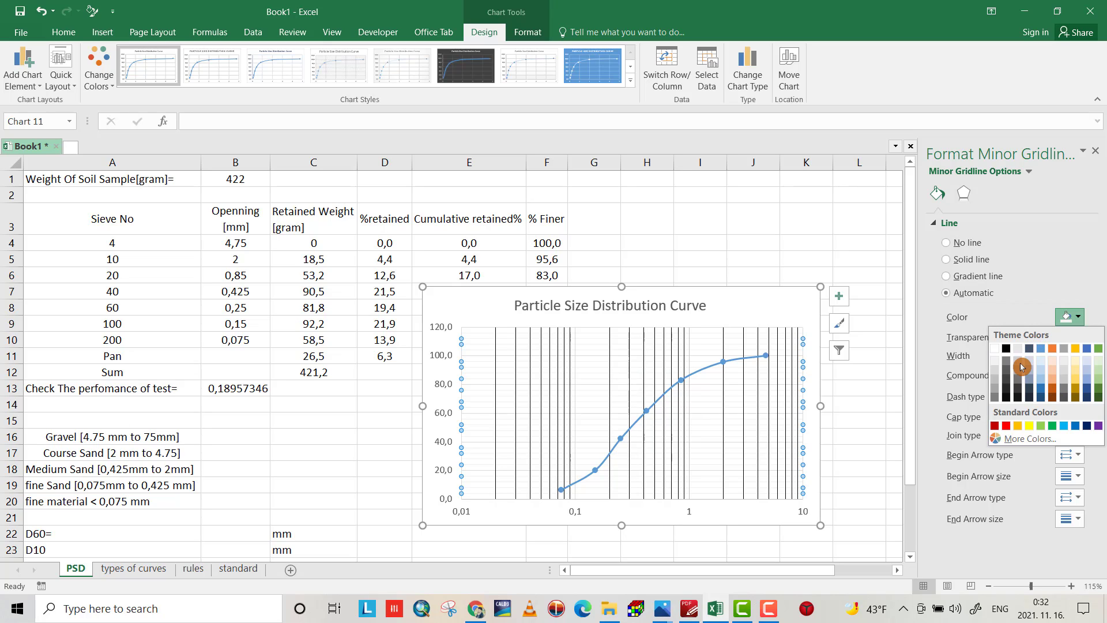
click(1041, 392)
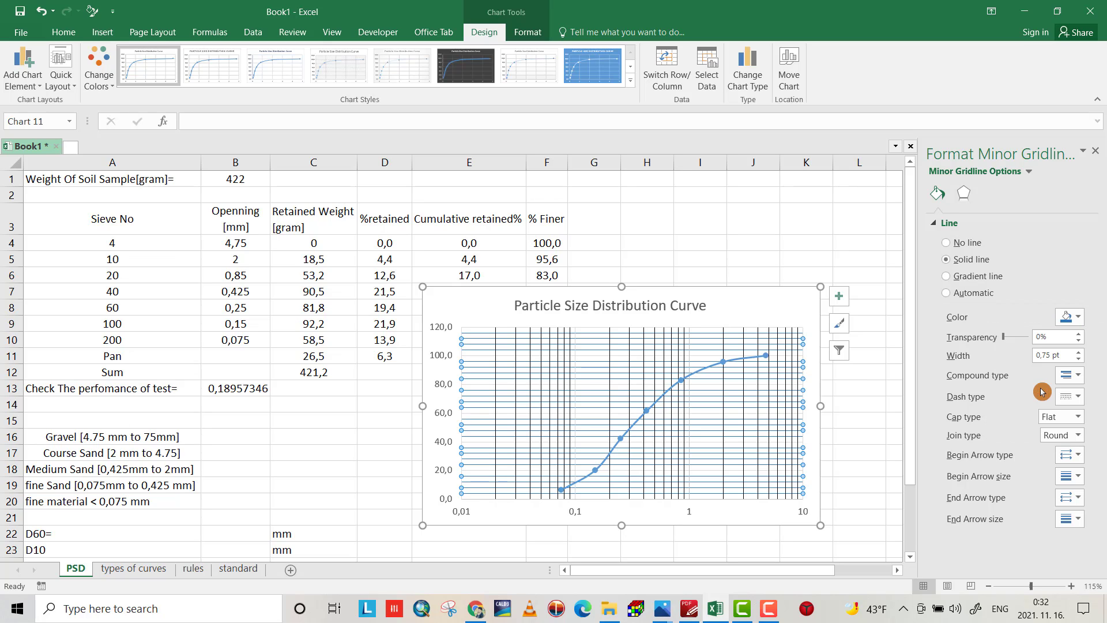
click(771, 251)
click(715, 367)
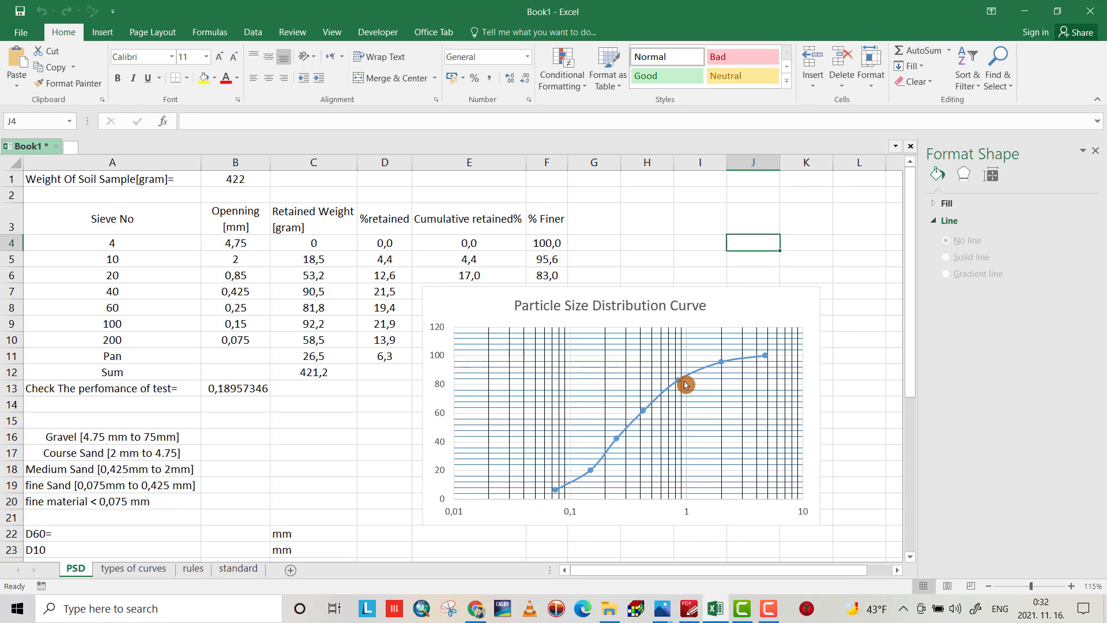
click(689, 381)
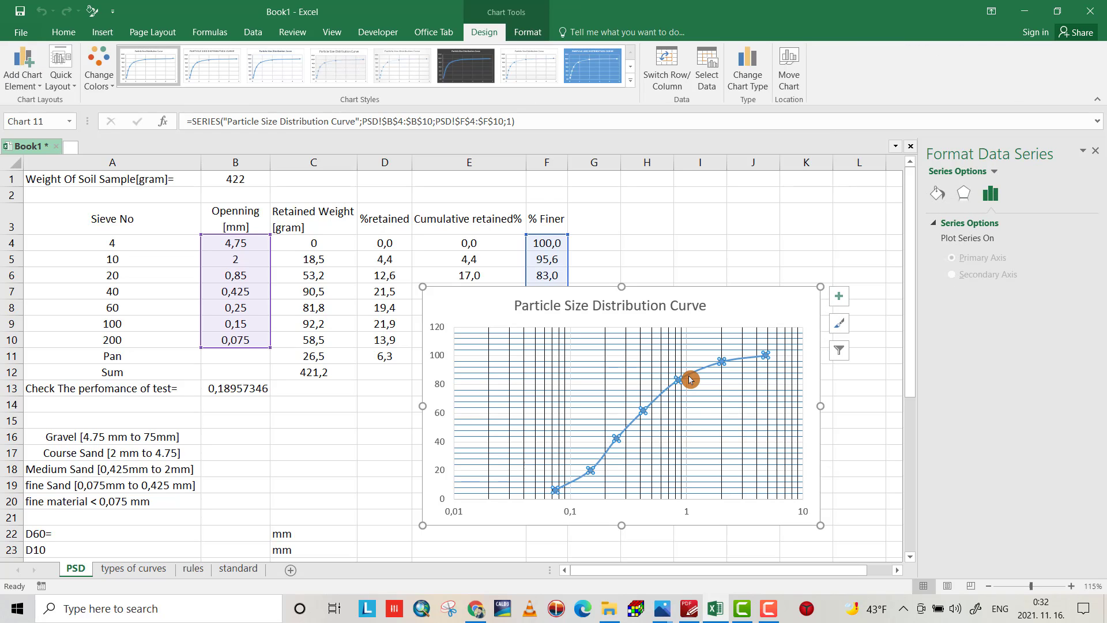
- Set the particle size distribution curve's outline colour to black
right_click(690, 380)
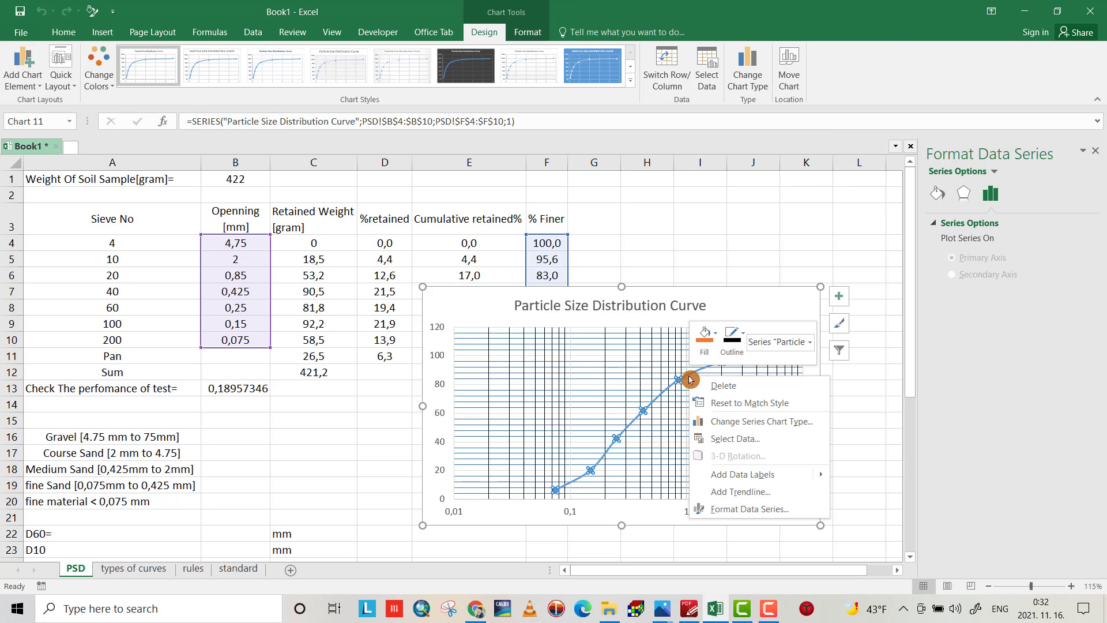
click(744, 338)
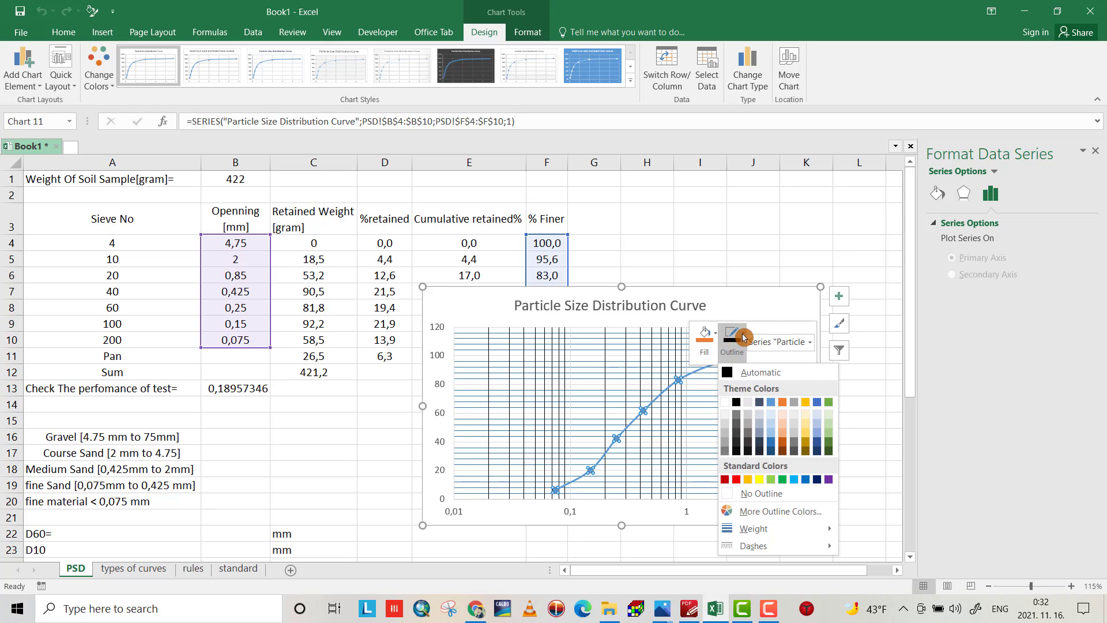
click(738, 404)
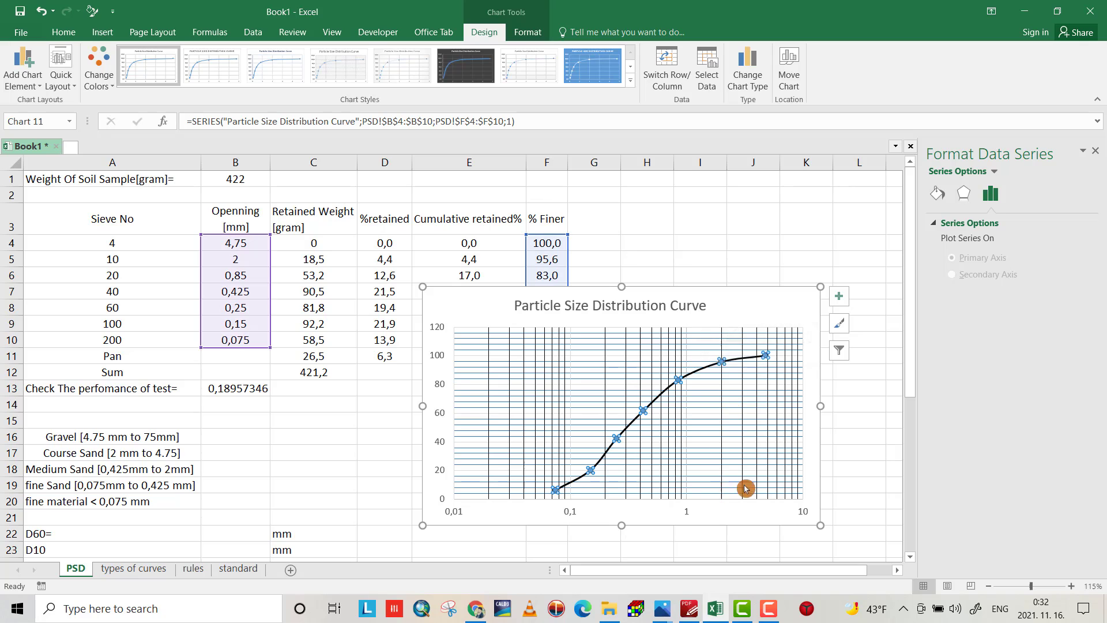
click(803, 251)
click(811, 309)
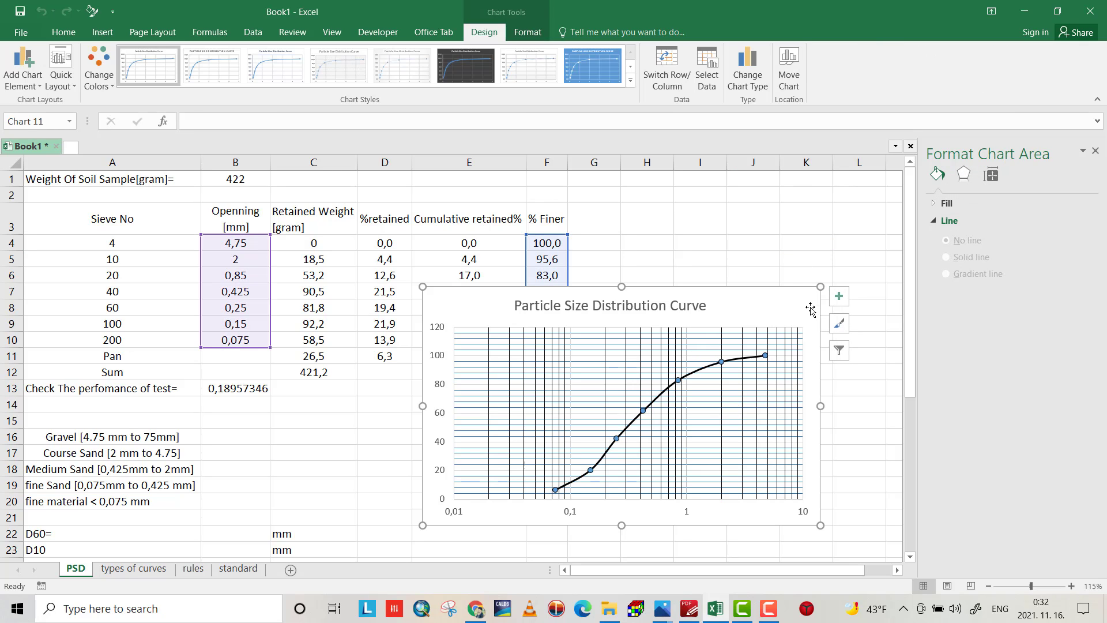
click(838, 300)
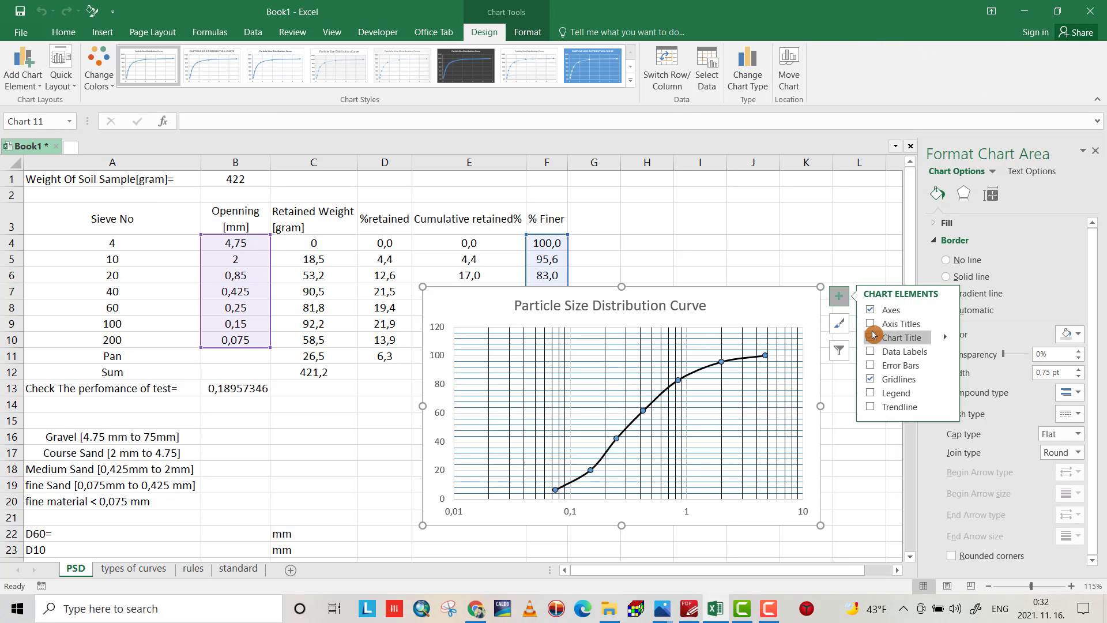
- Add axis titles and make the vertical axis title a bold '%Finer'
click(870, 323)
triple_click(444, 414)
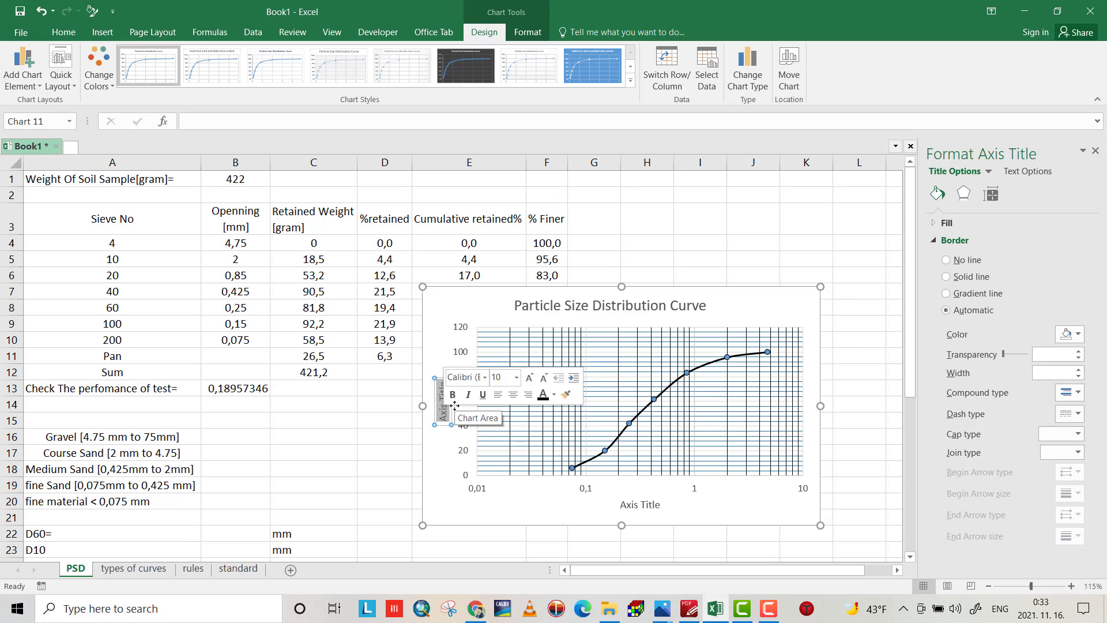
text(%)
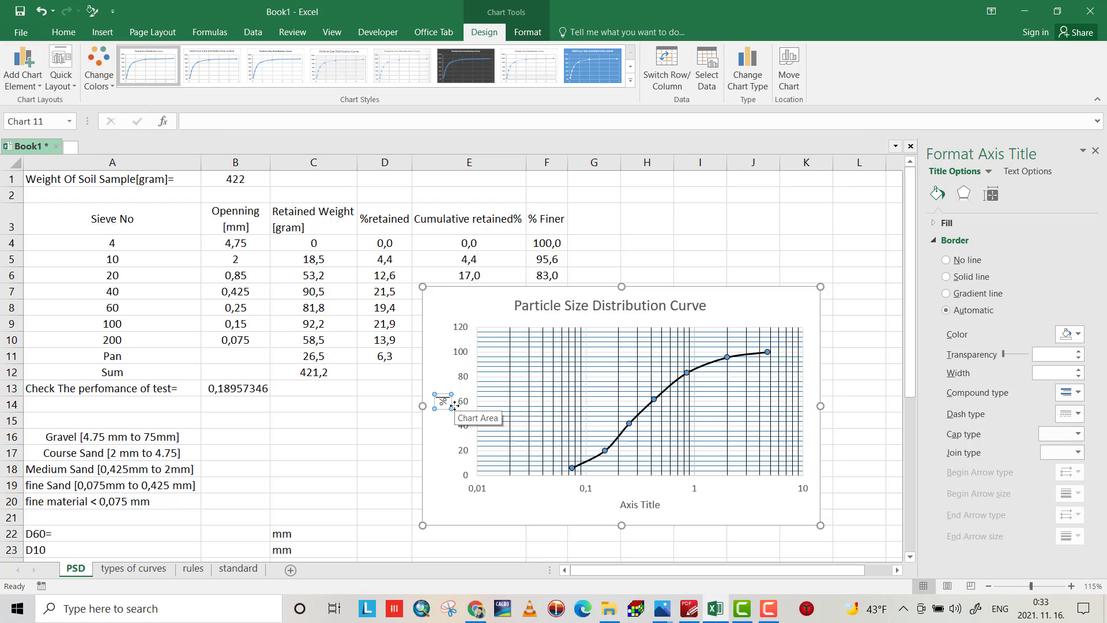
text(Finer)
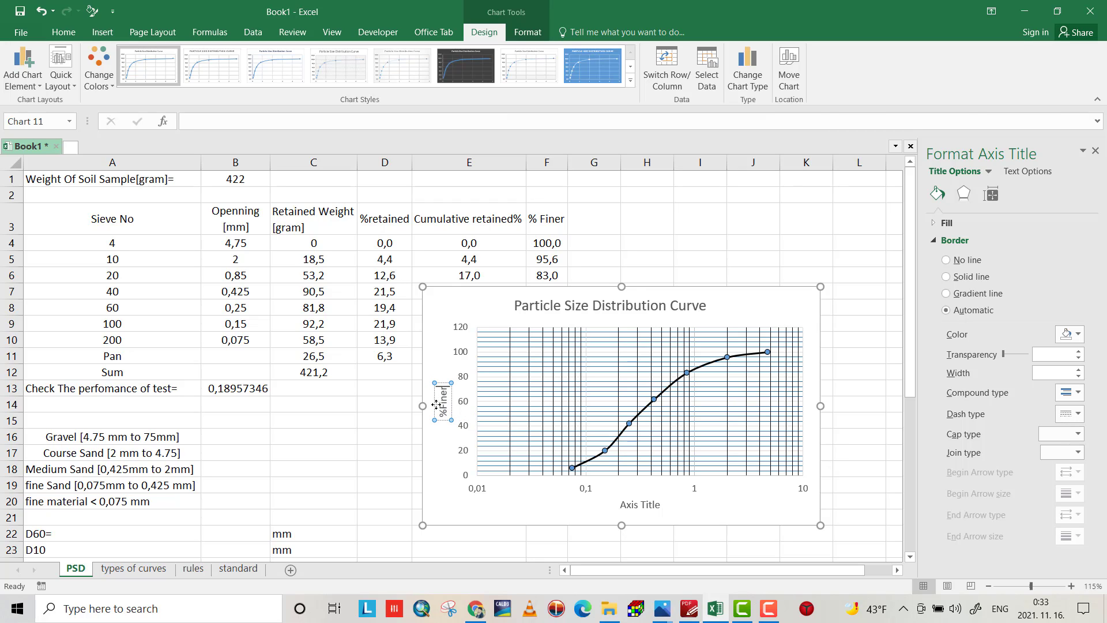
double_click(444, 402)
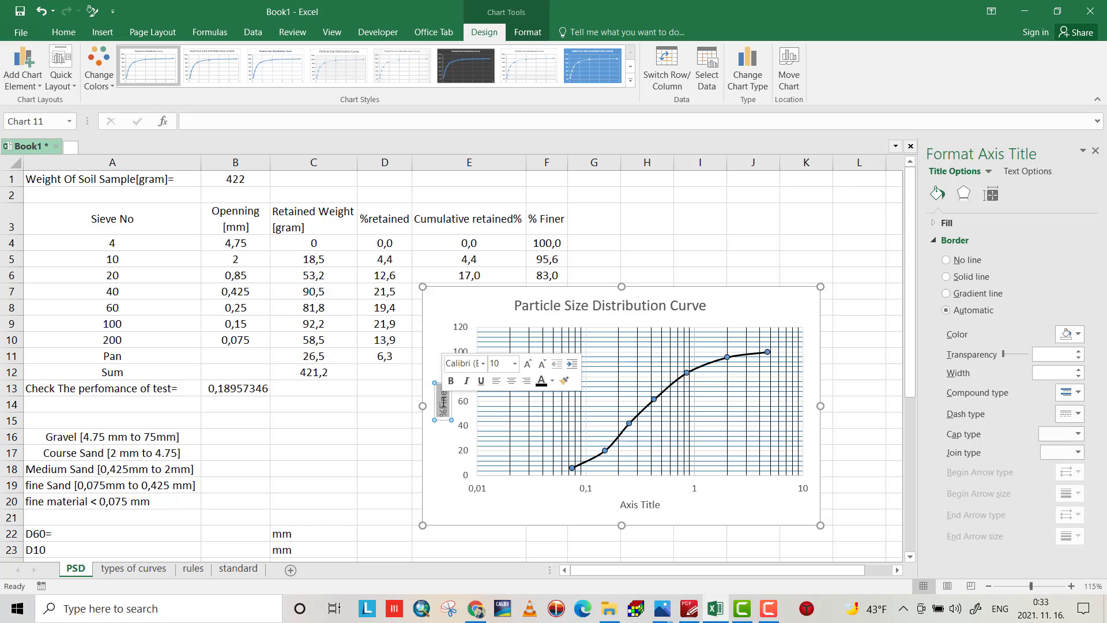
click(451, 381)
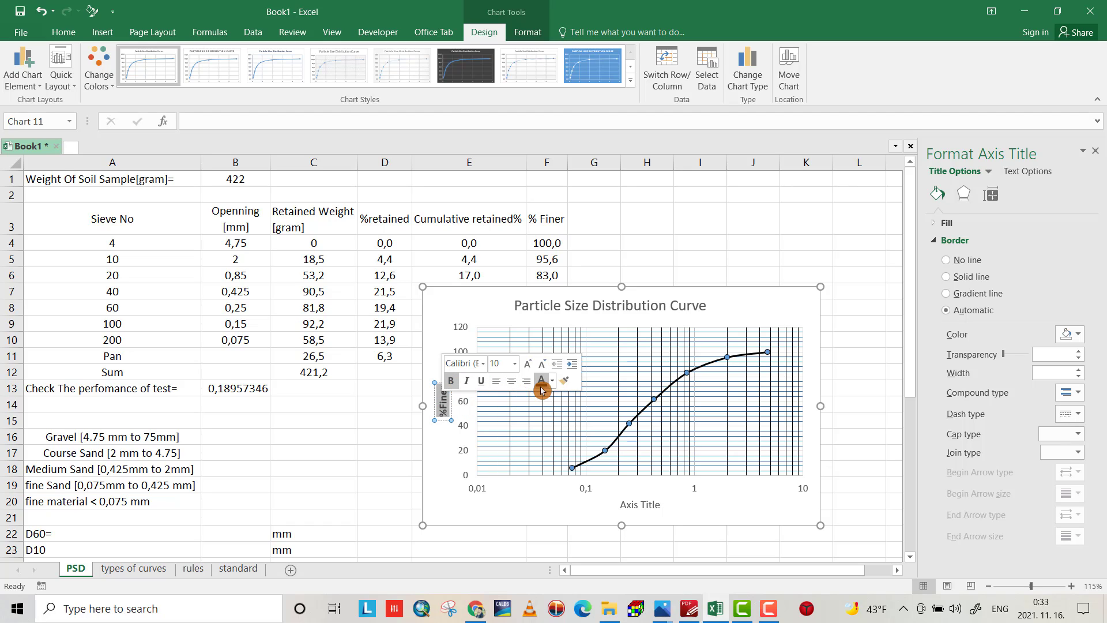
- Select the horizontal axis title, then widen the chart rightward and move it higher
click(642, 504)
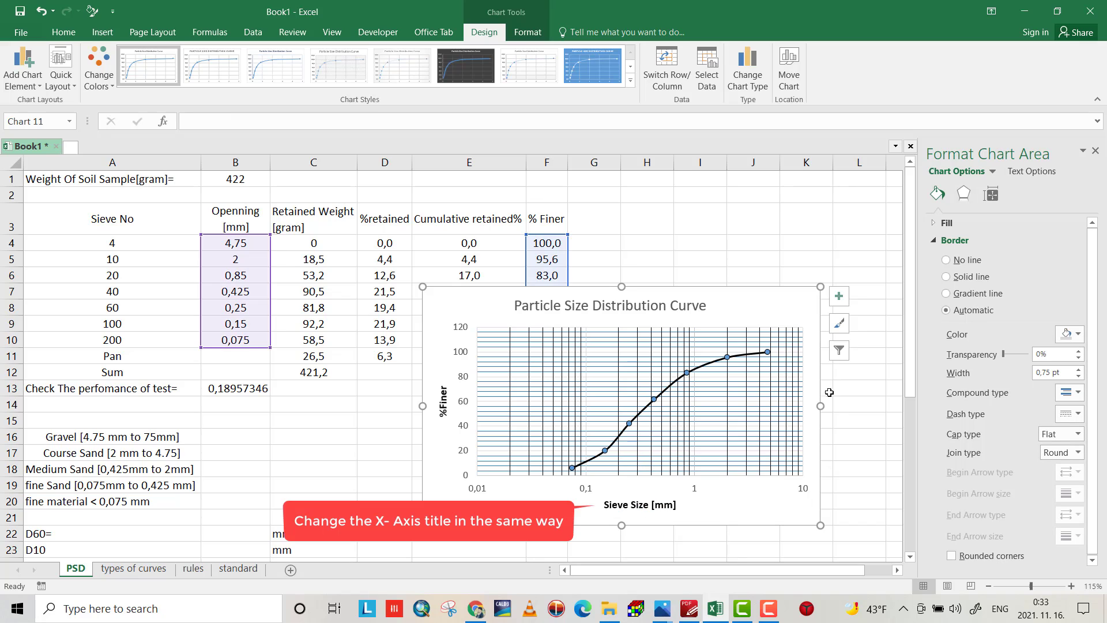
drag(824, 407, 878, 407)
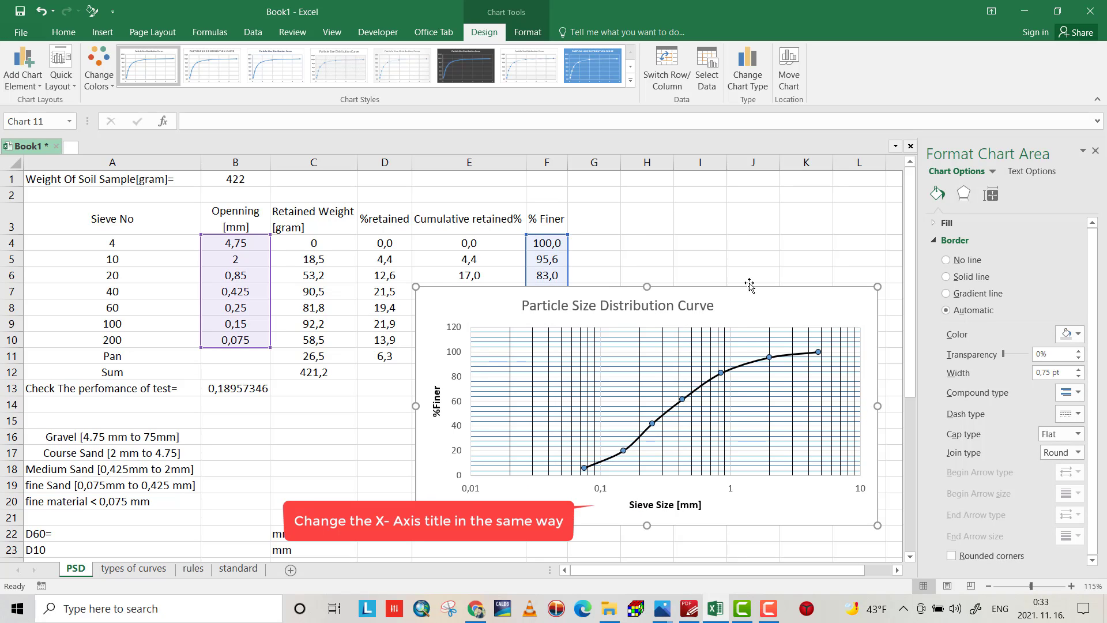
drag(756, 296, 751, 217)
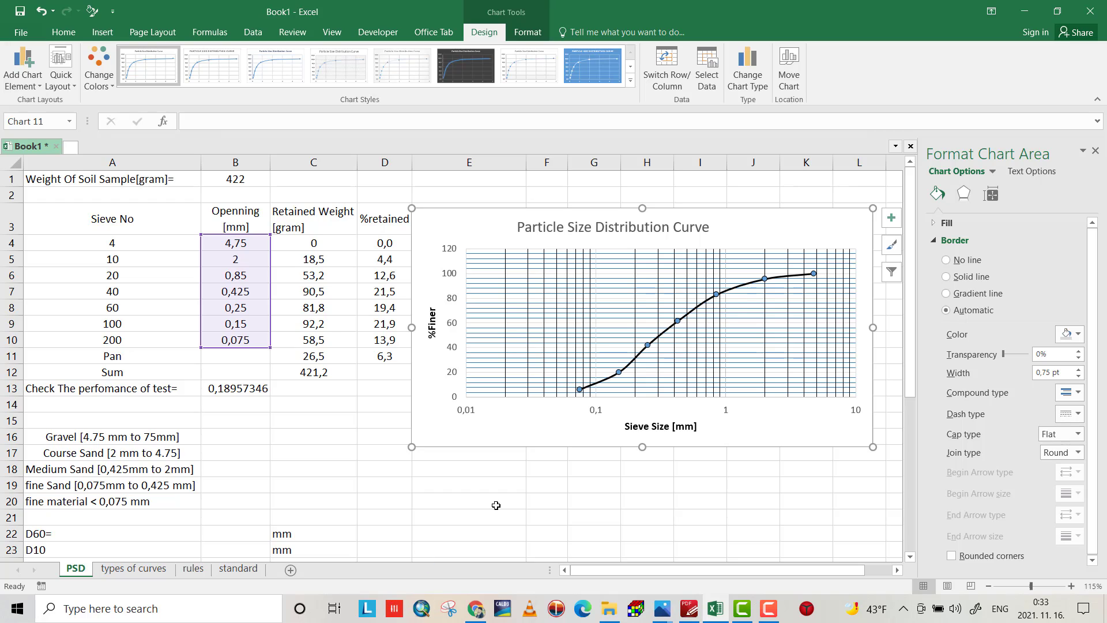
click(239, 570)
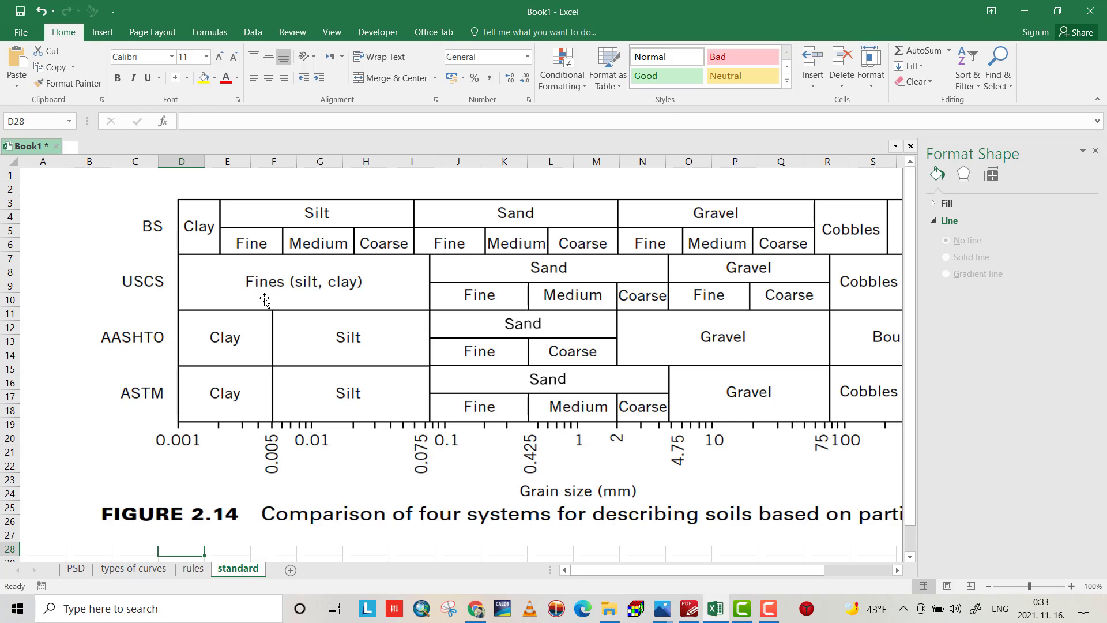
click(369, 189)
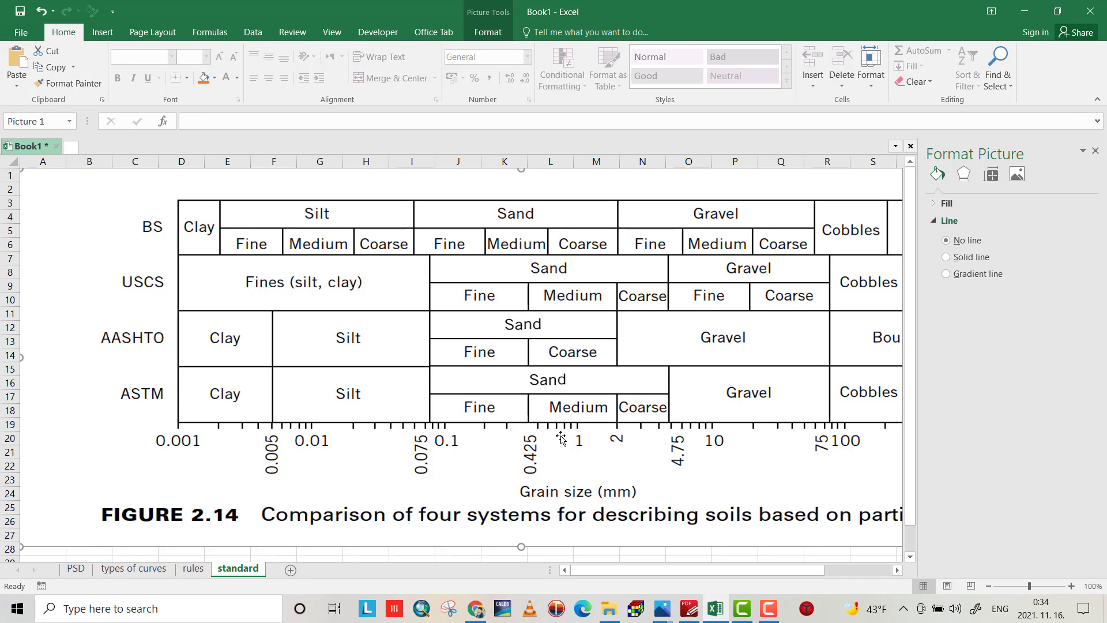
- On the PSD sheet, drag the chart down so the % Finer columns are uncovered
click(75, 568)
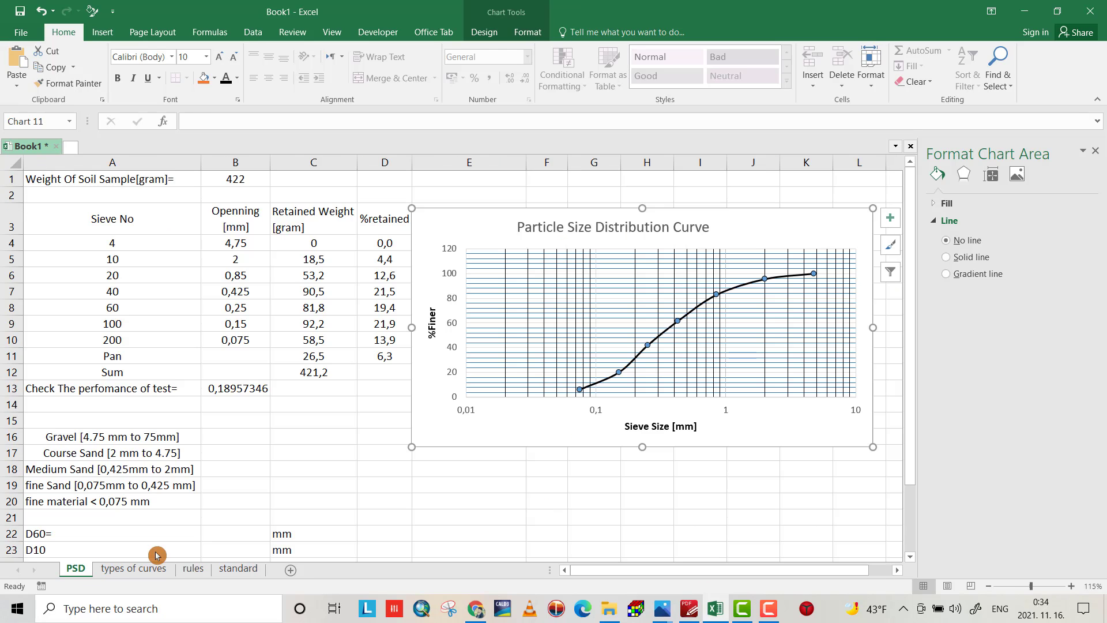
click(531, 388)
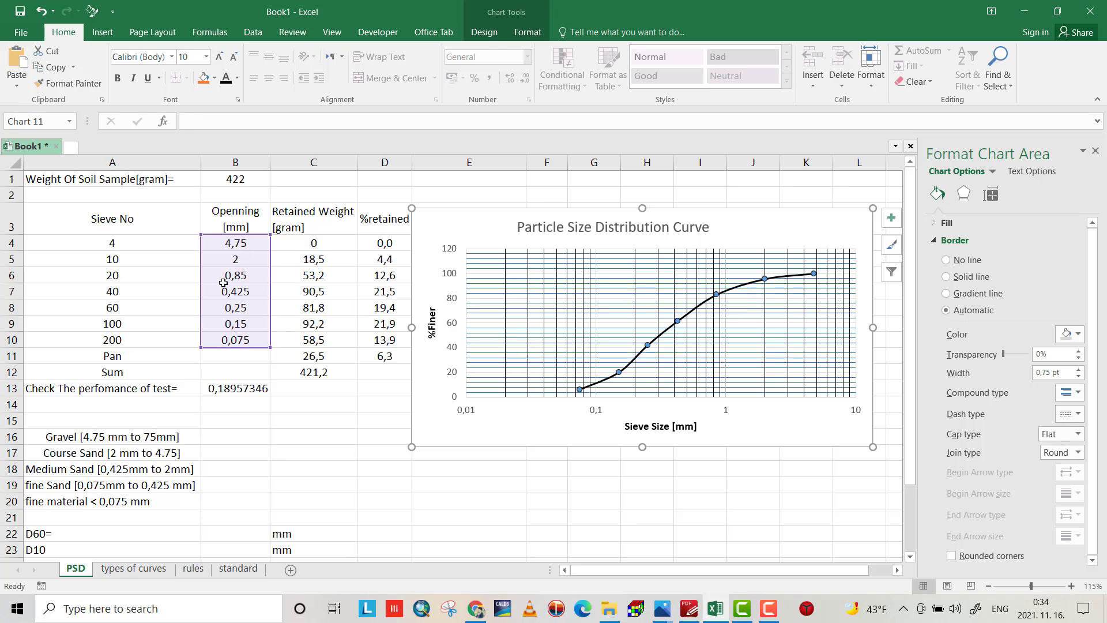
drag(468, 234, 457, 409)
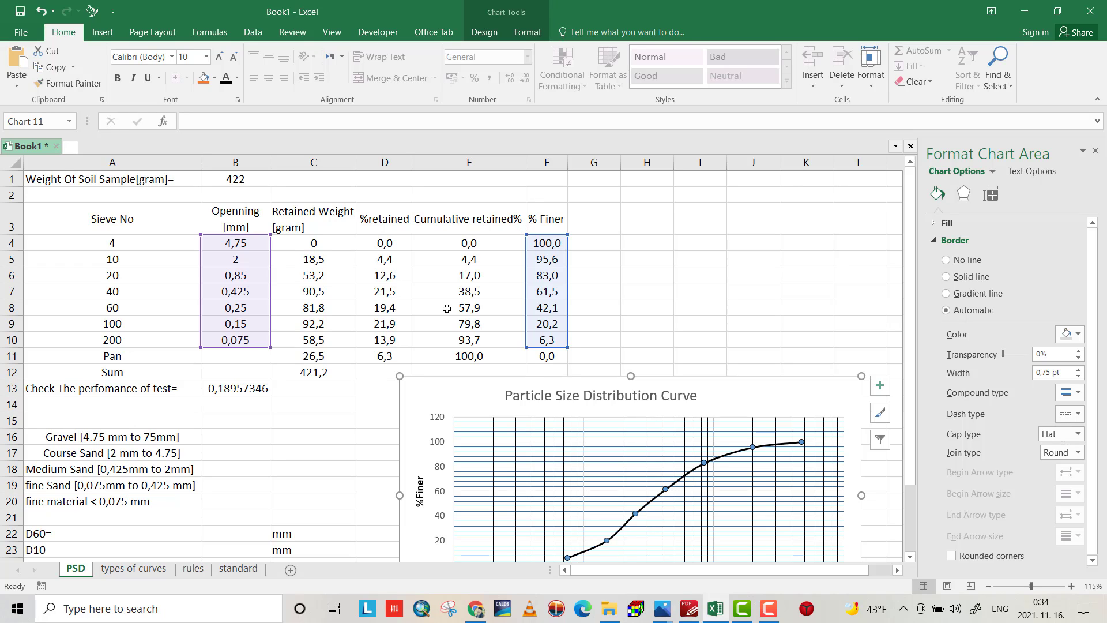
click(649, 223)
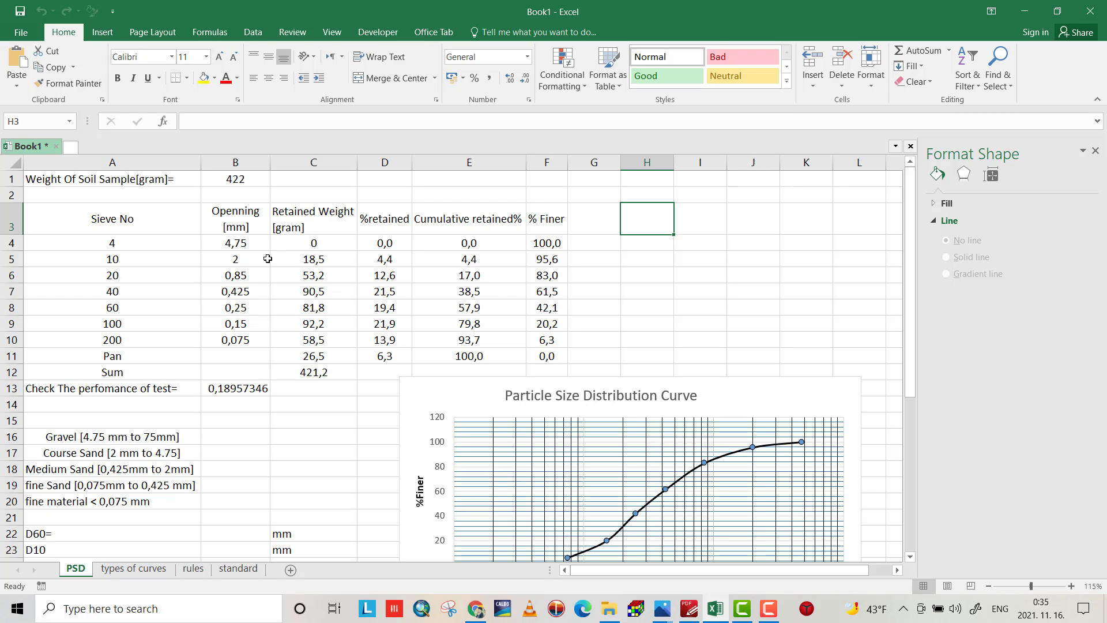
- Enter 0 as the gravel percentage in B16
click(221, 437)
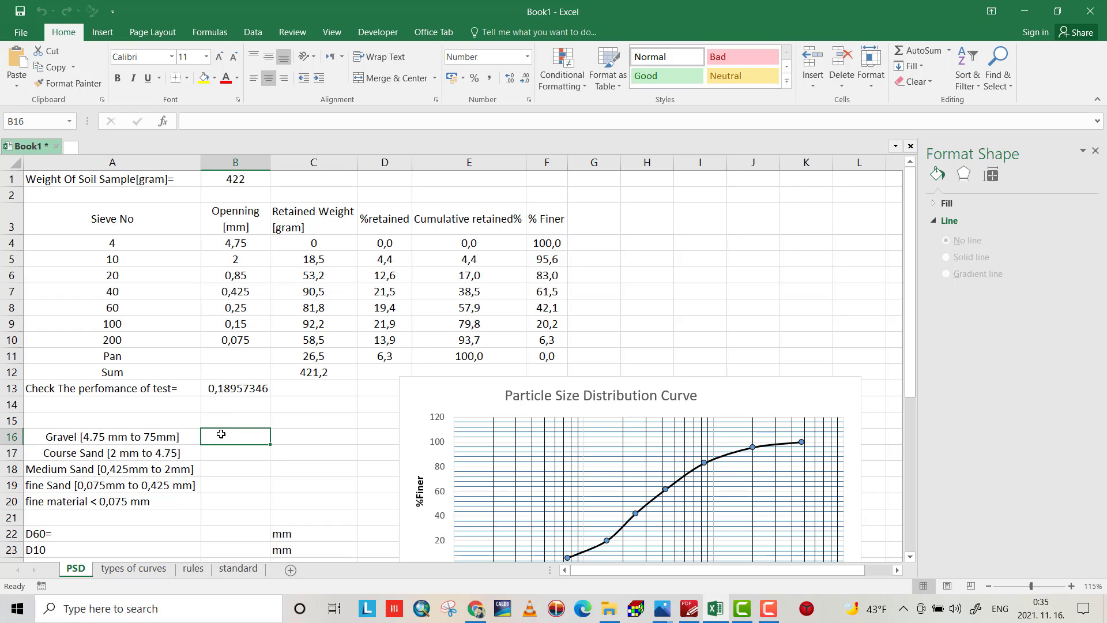
text(0)
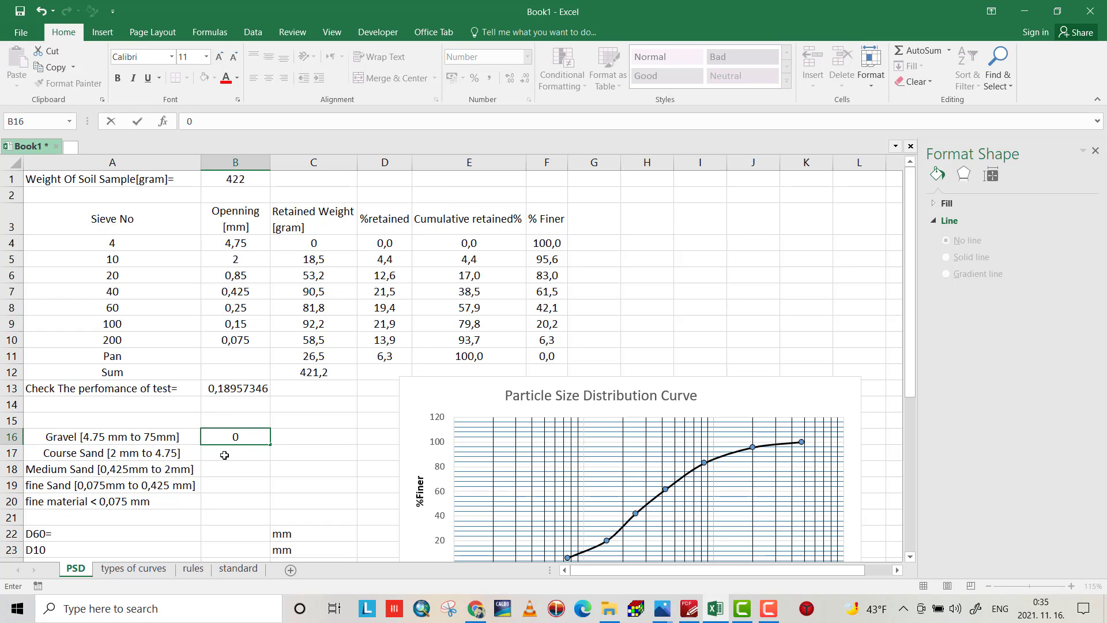
click(220, 451)
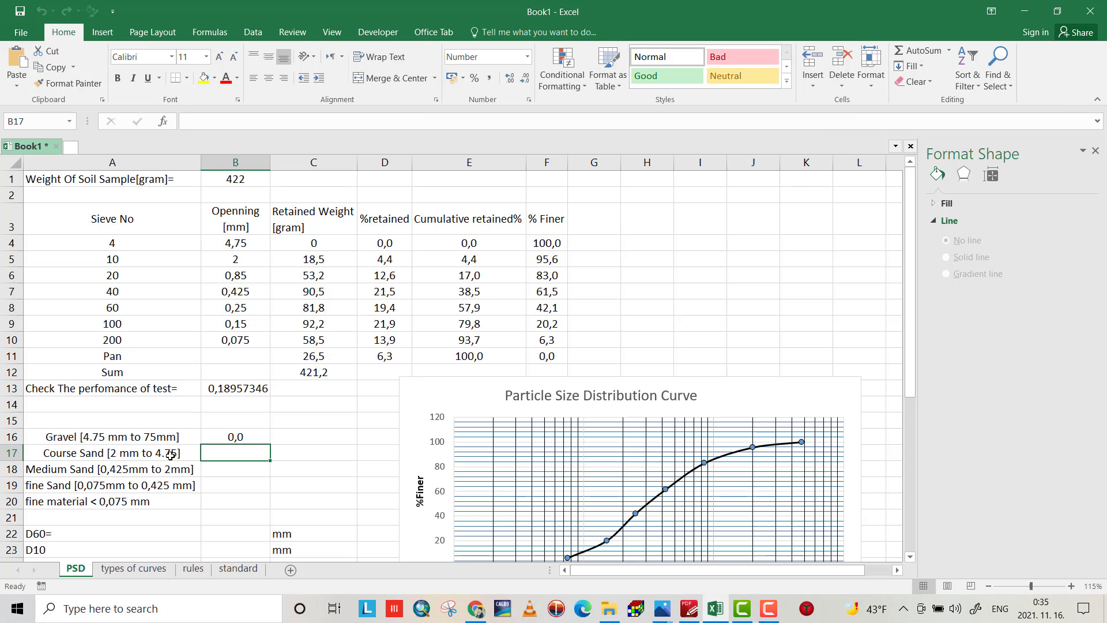
- Enter =F4-F5 in B17 so coarse sand shows 4,4
click(548, 243)
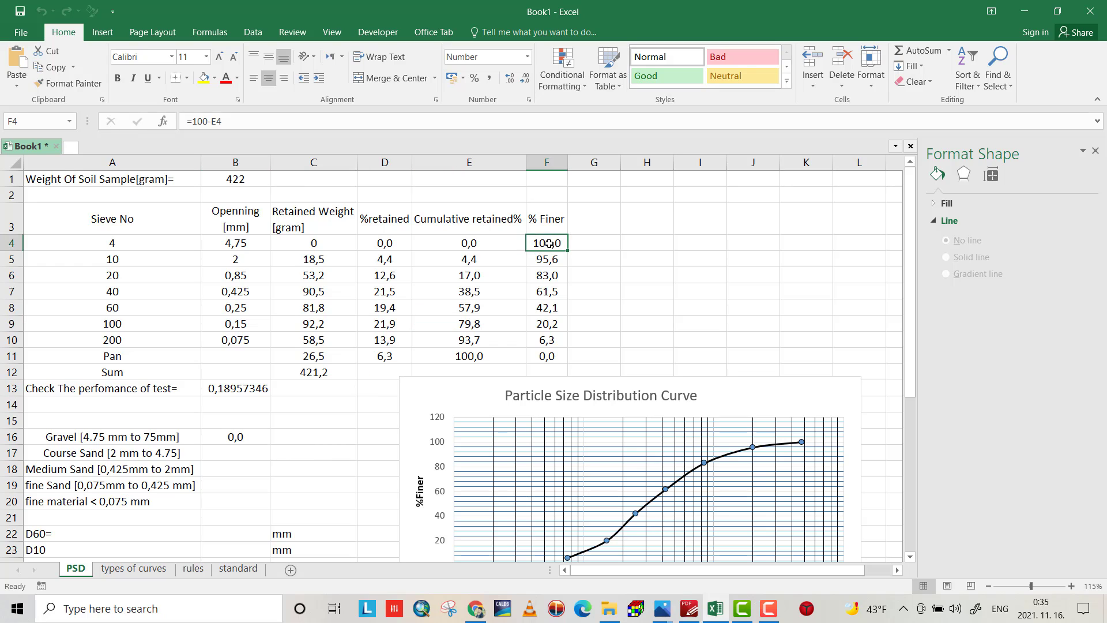
click(237, 453)
text(=)
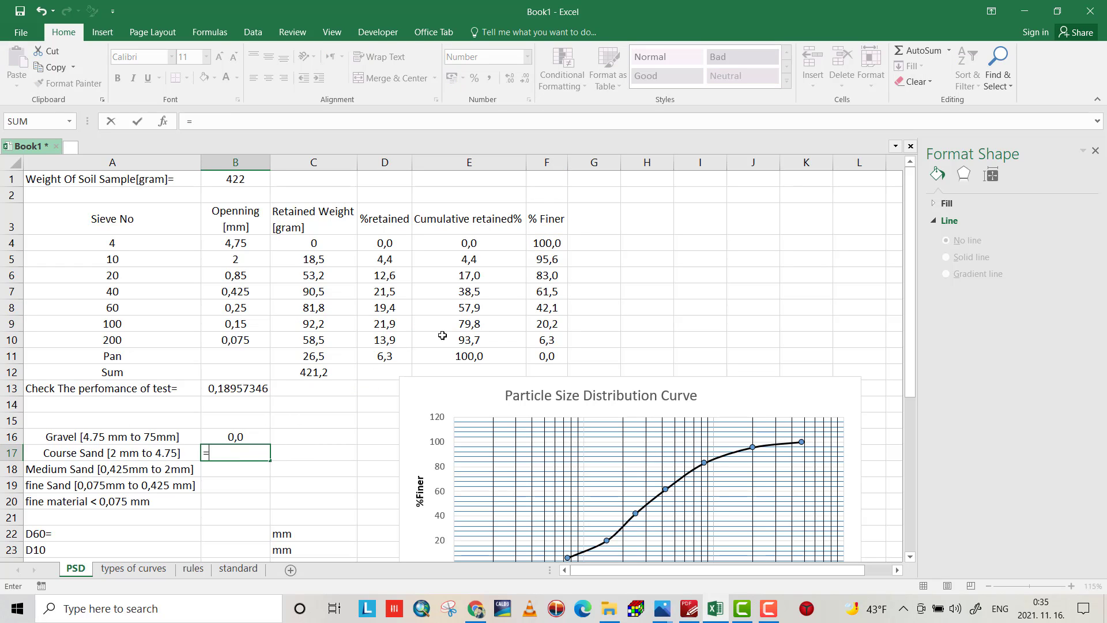
click(542, 244)
text(-)
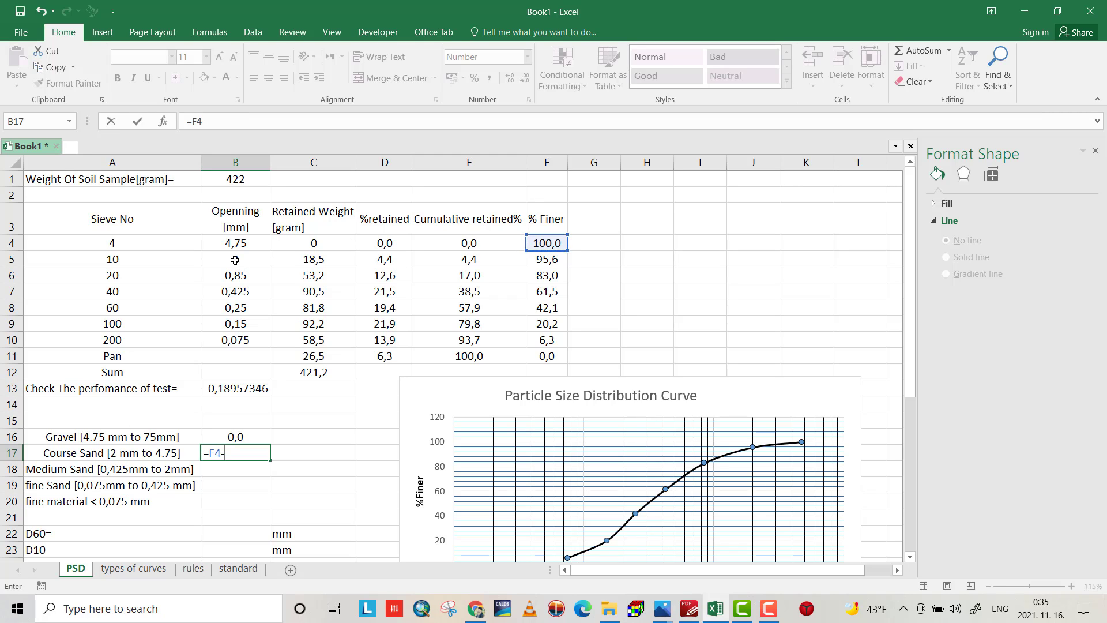
click(546, 259)
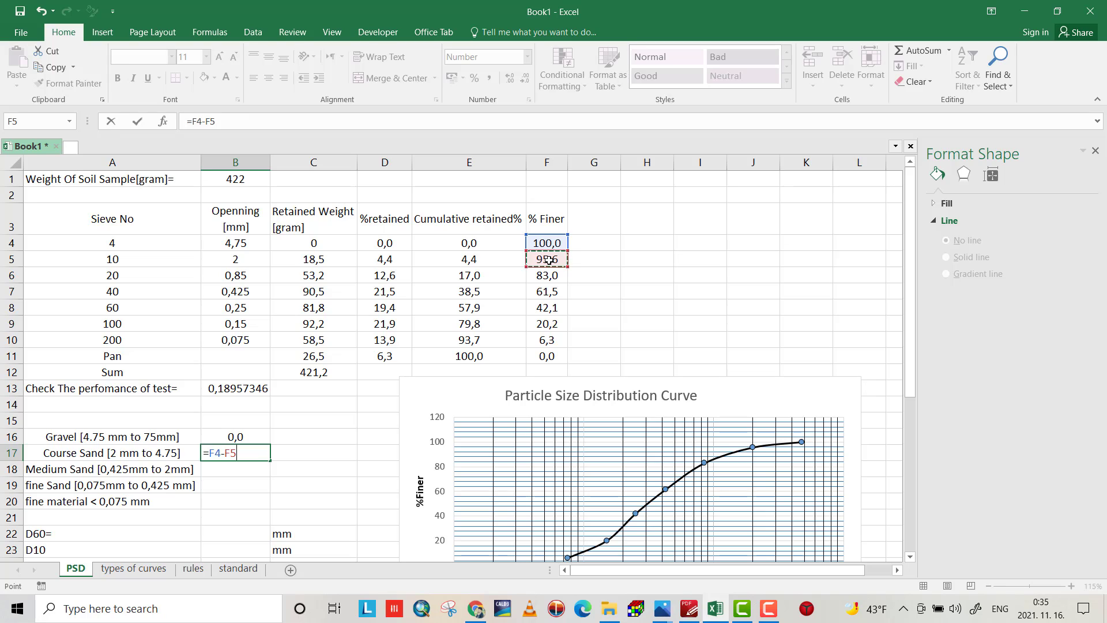
key(Return)
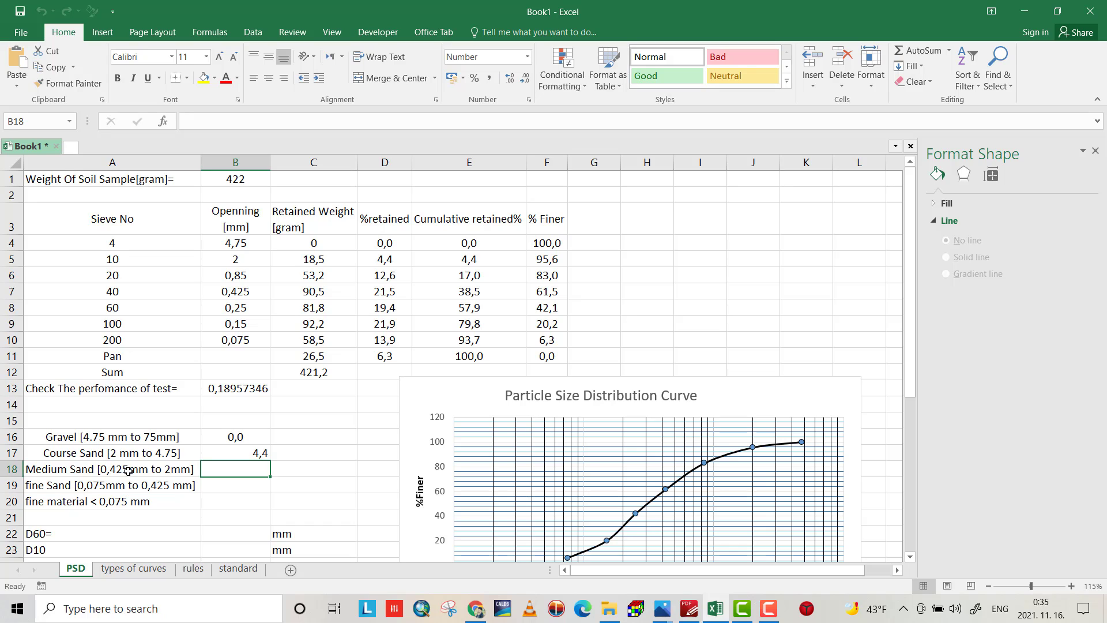
- Enter =F5-F7 in B18 for medium sand, giving 34,1
text(=)
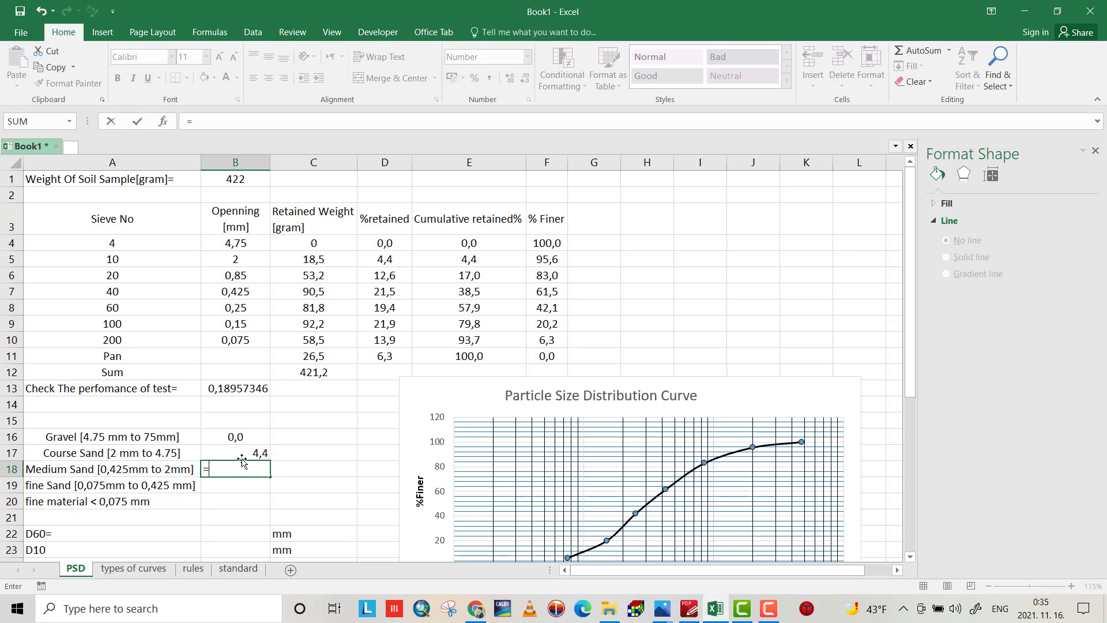
click(542, 259)
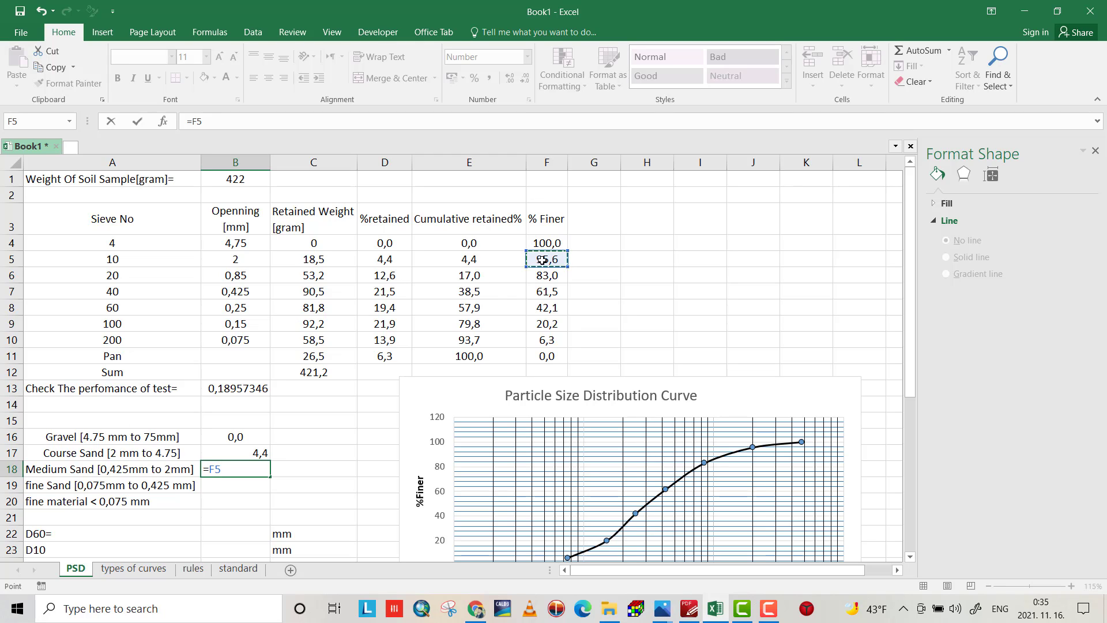
text(-)
click(552, 296)
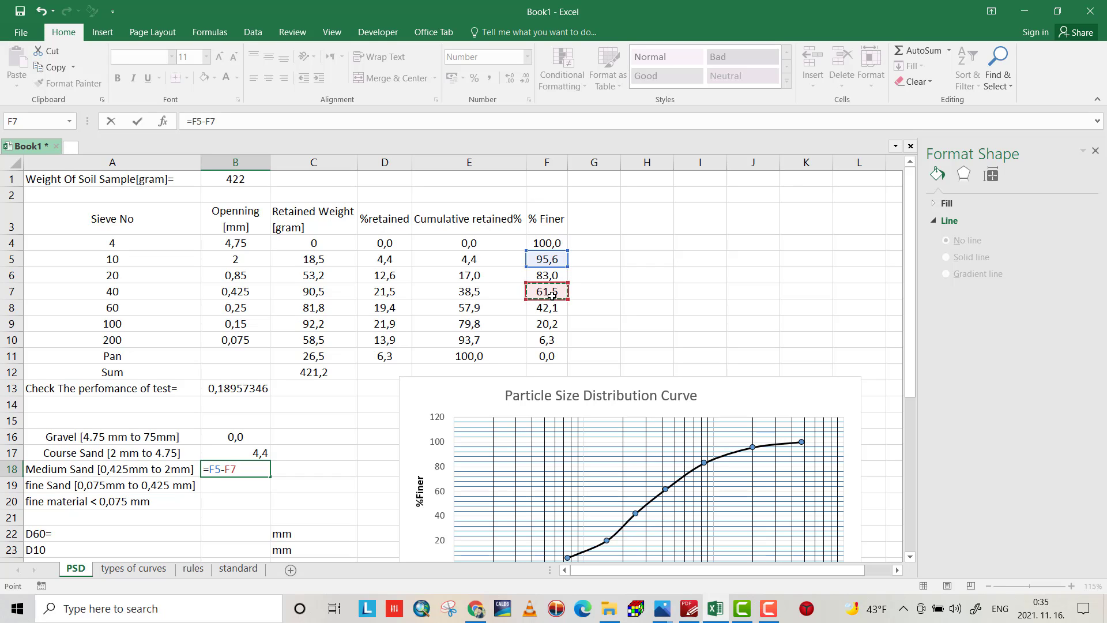
key(Return)
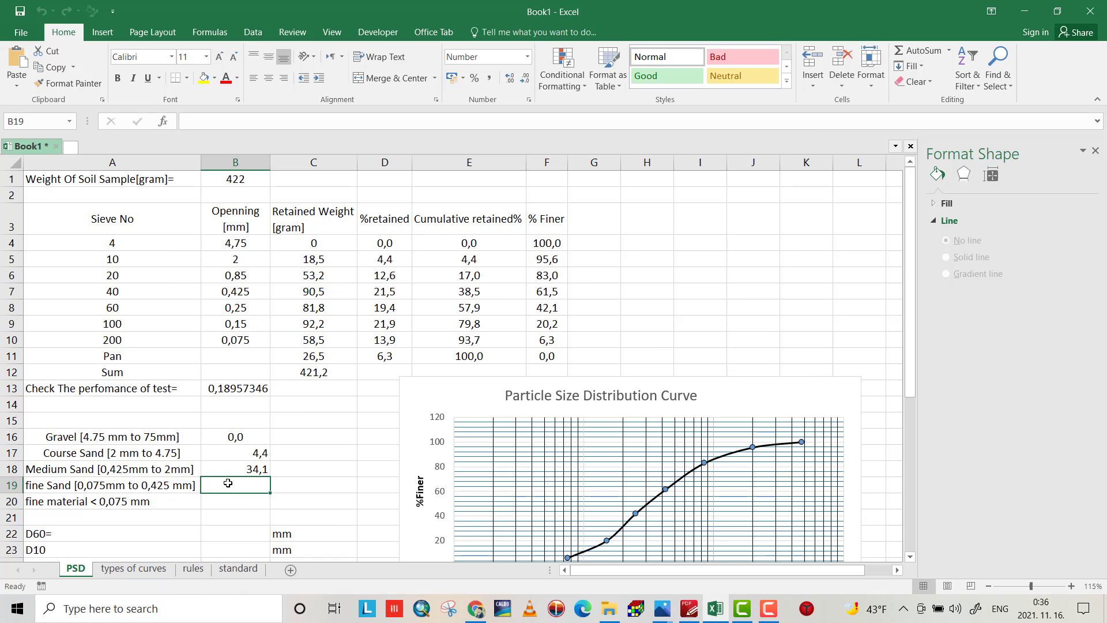
- Enter =F7-F10 in B19 for fine sand, giving 55,2
text(=)
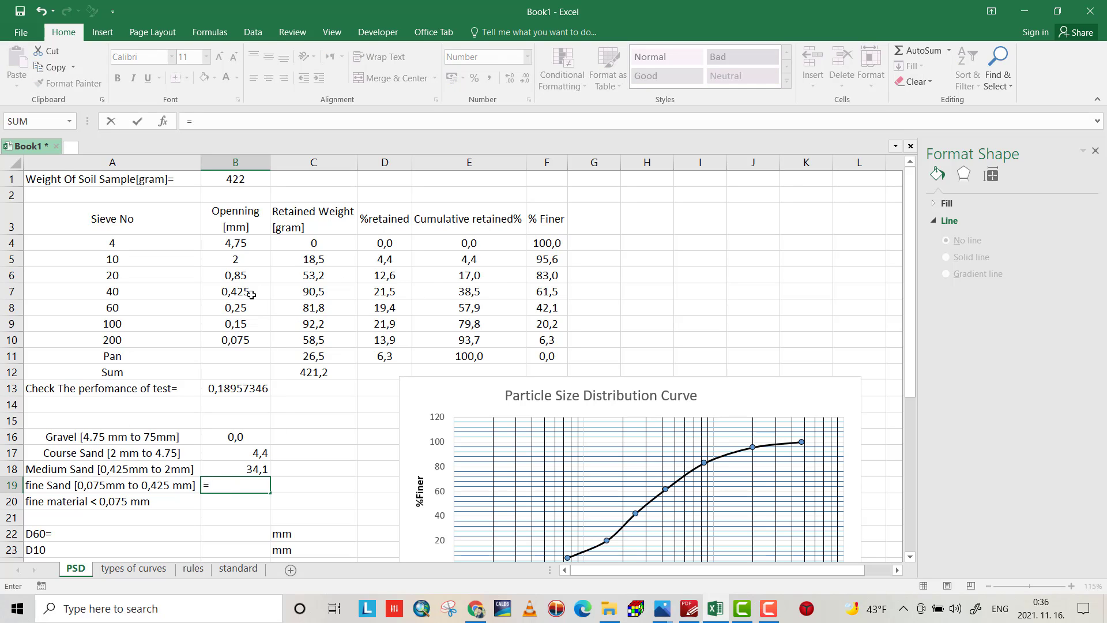
click(540, 292)
text(-)
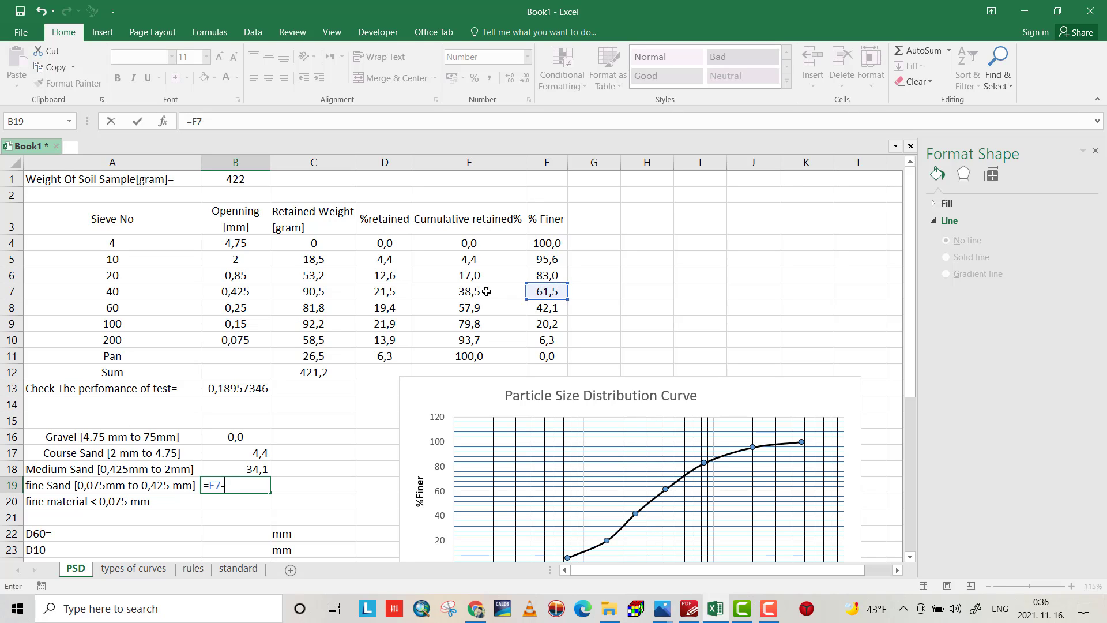
click(543, 337)
key(Return)
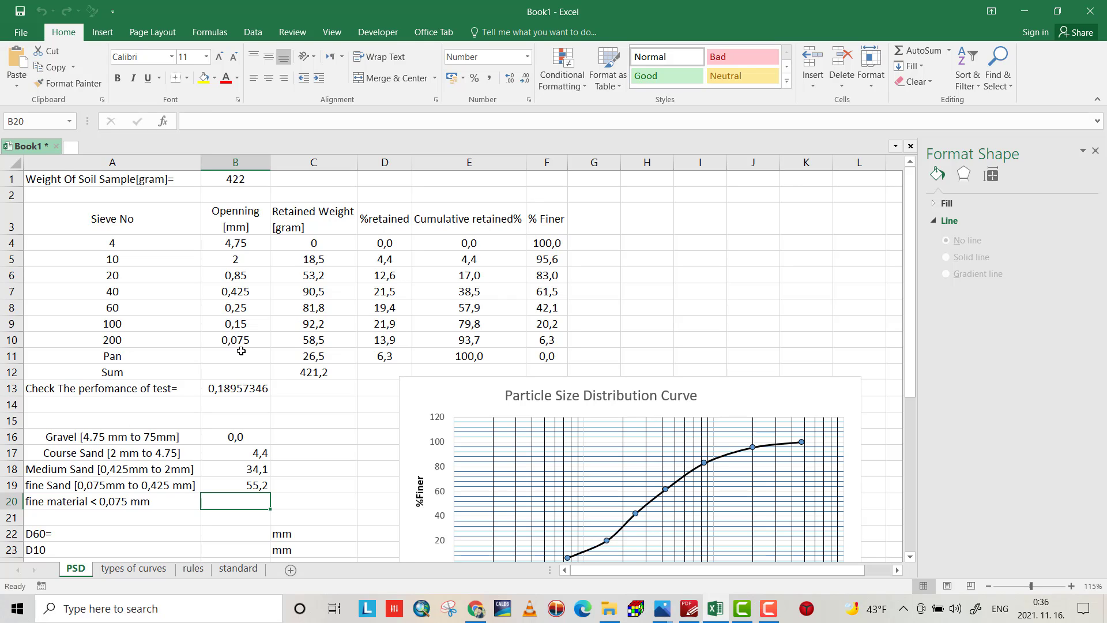
- Enter =F10 in B20 for fine material, giving 6,3
text(=)
click(545, 342)
key(Return)
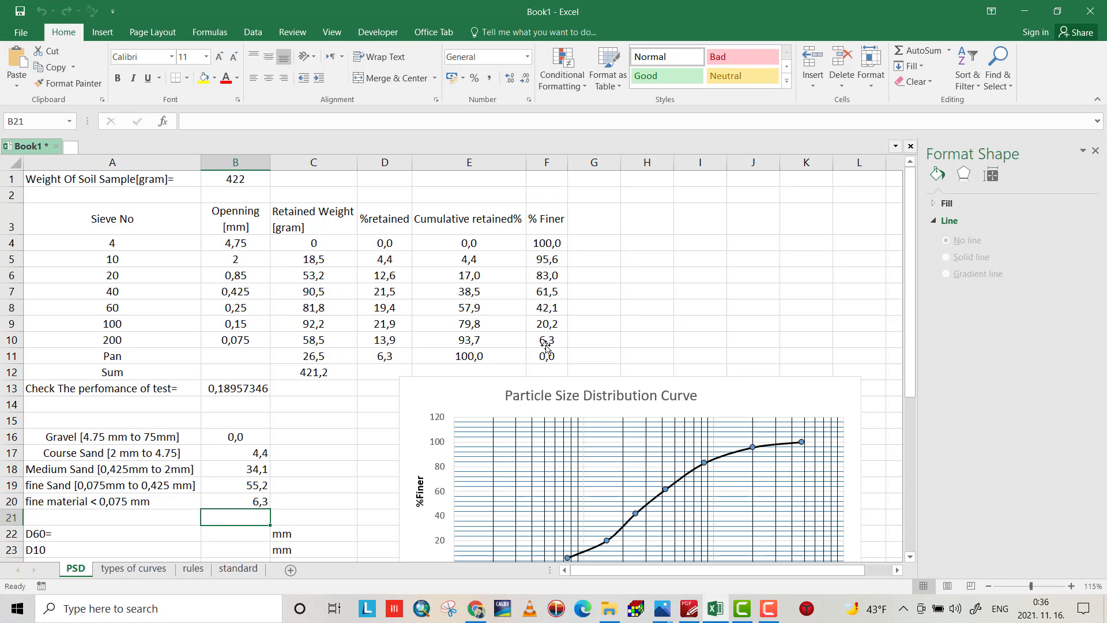